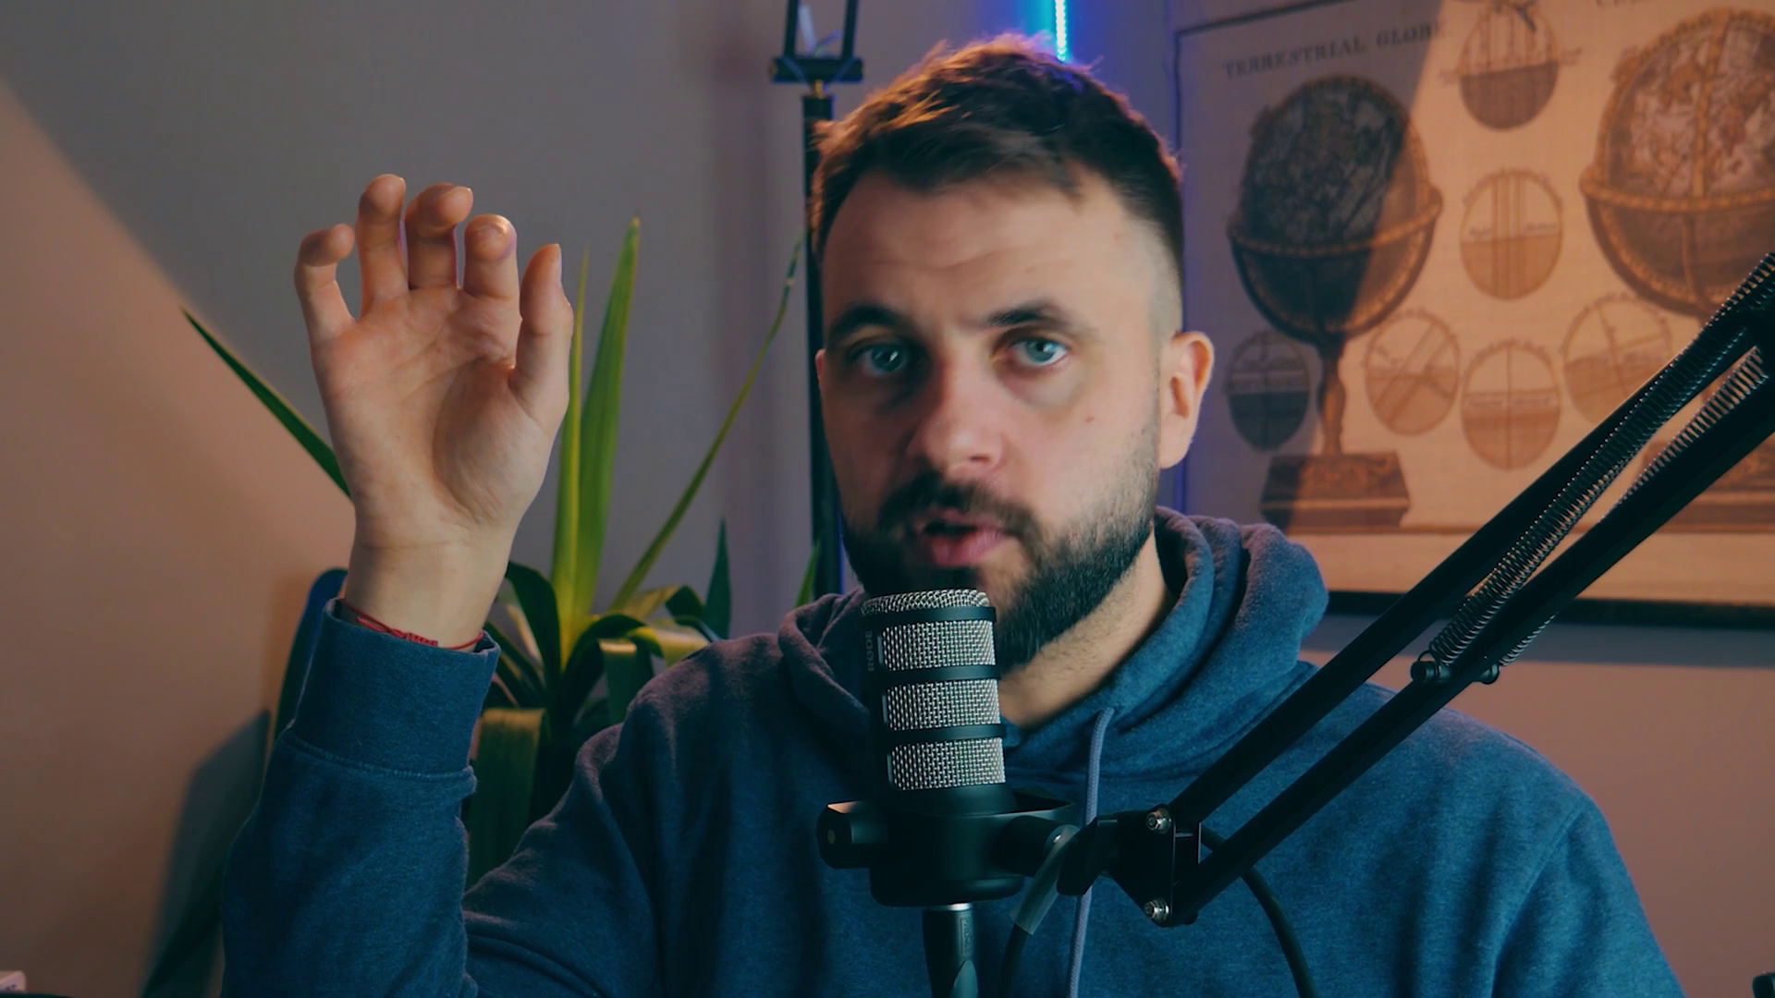
Adjust Min % Pixels Used, finish tracking Layer 4 and Layer 5, then close Mocha back to After Effects.
double_click(373, 829)
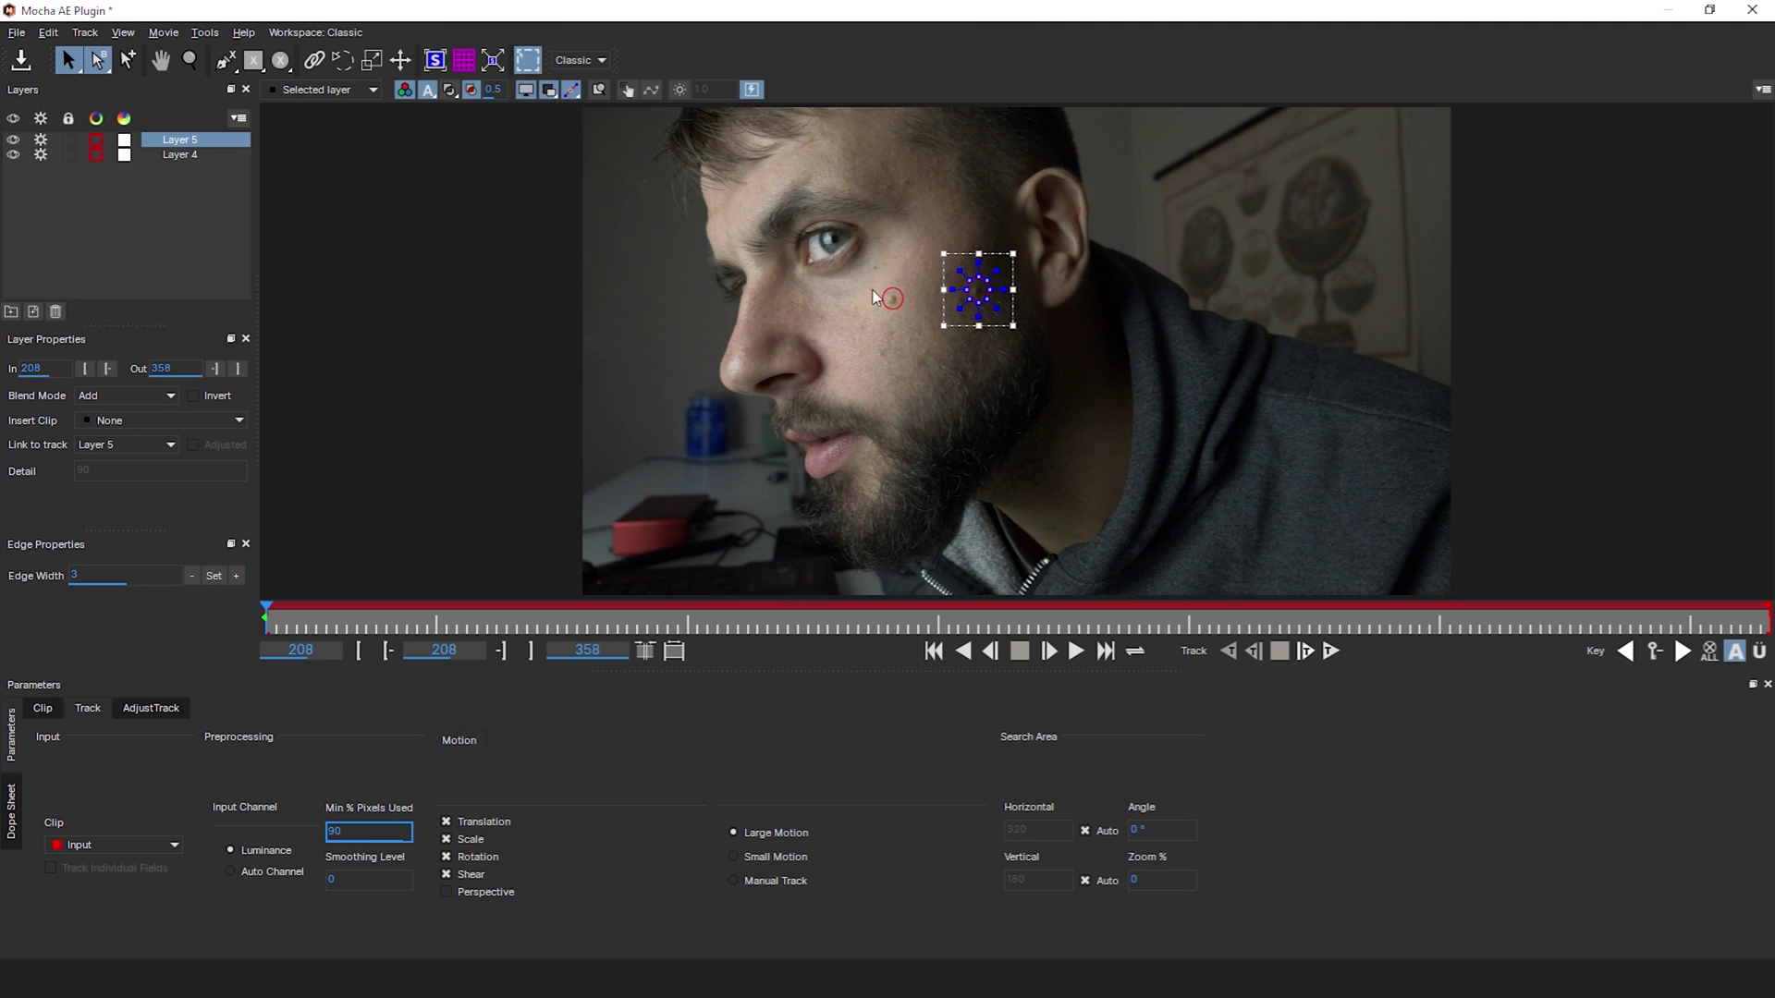
left_click(155, 157)
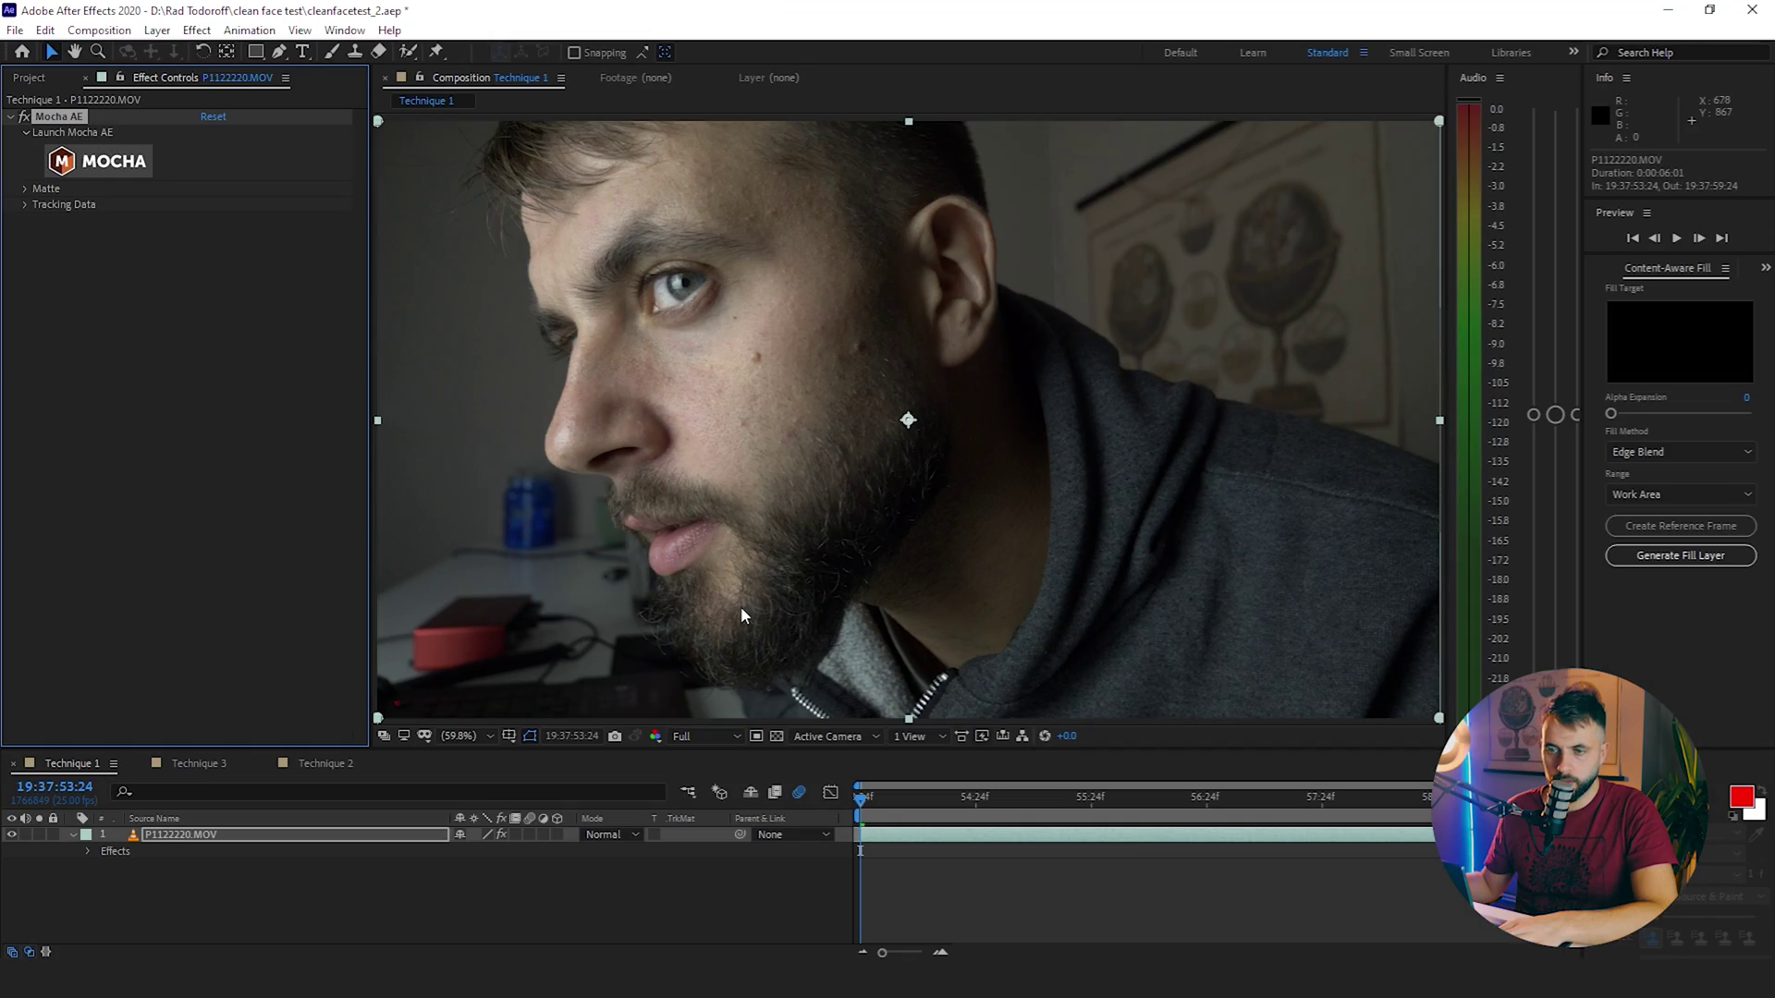
left_click(25, 187)
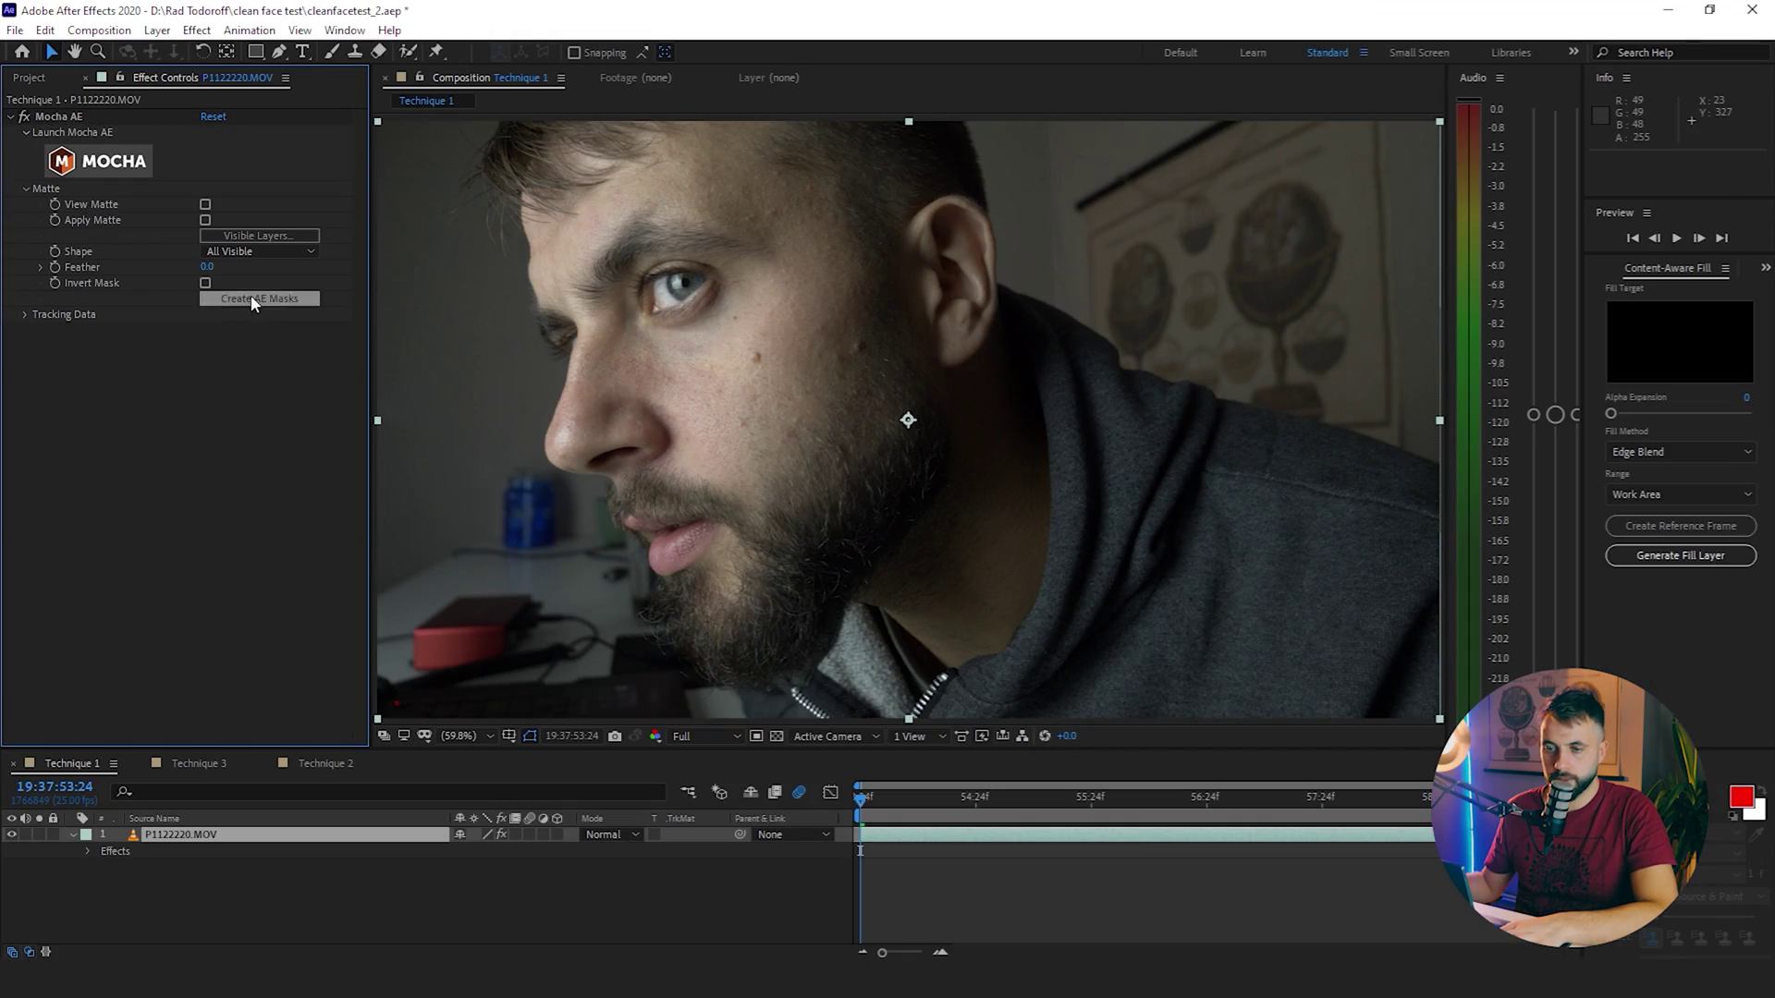
Create AE masks from the tracked Layer 4 and Layer 5 shapes and preview them.
left_click(252, 297)
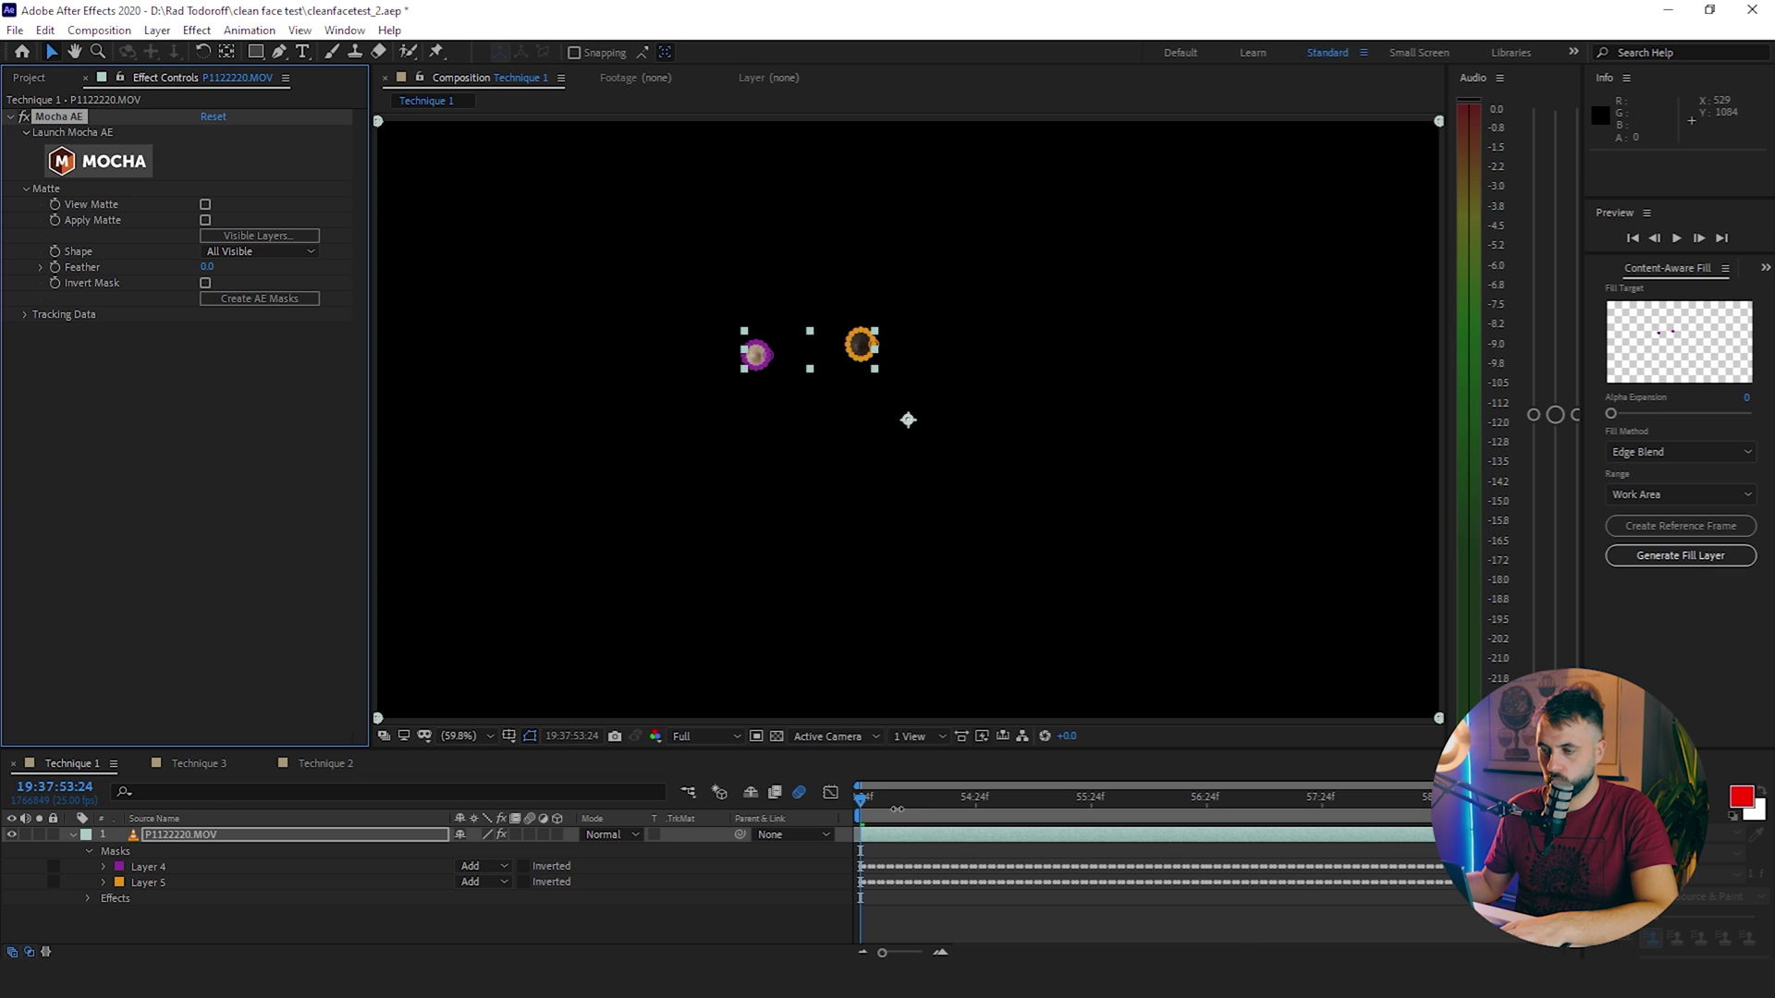
left_click_drag(896, 809, 807, 813)
key("comma")
key("comma")
key("comma")
left_click(483, 479)
scroll(837, 427, "up", 4)
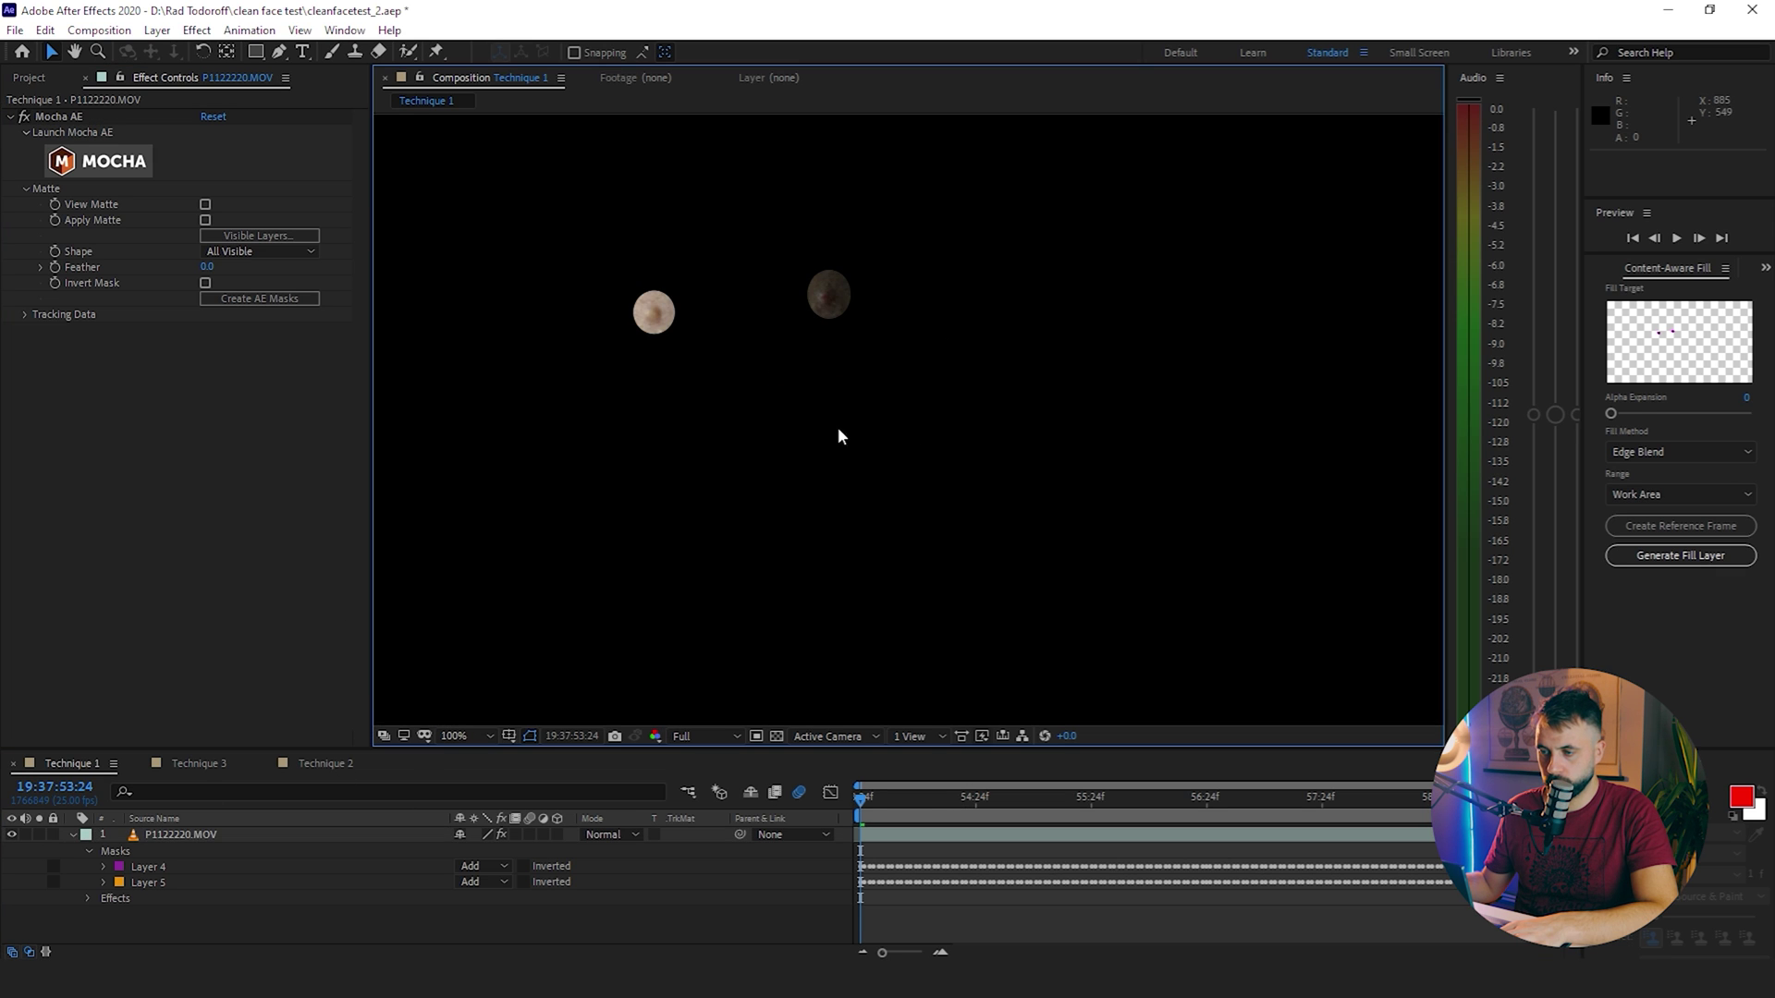
key("space")
left_click(231, 837)
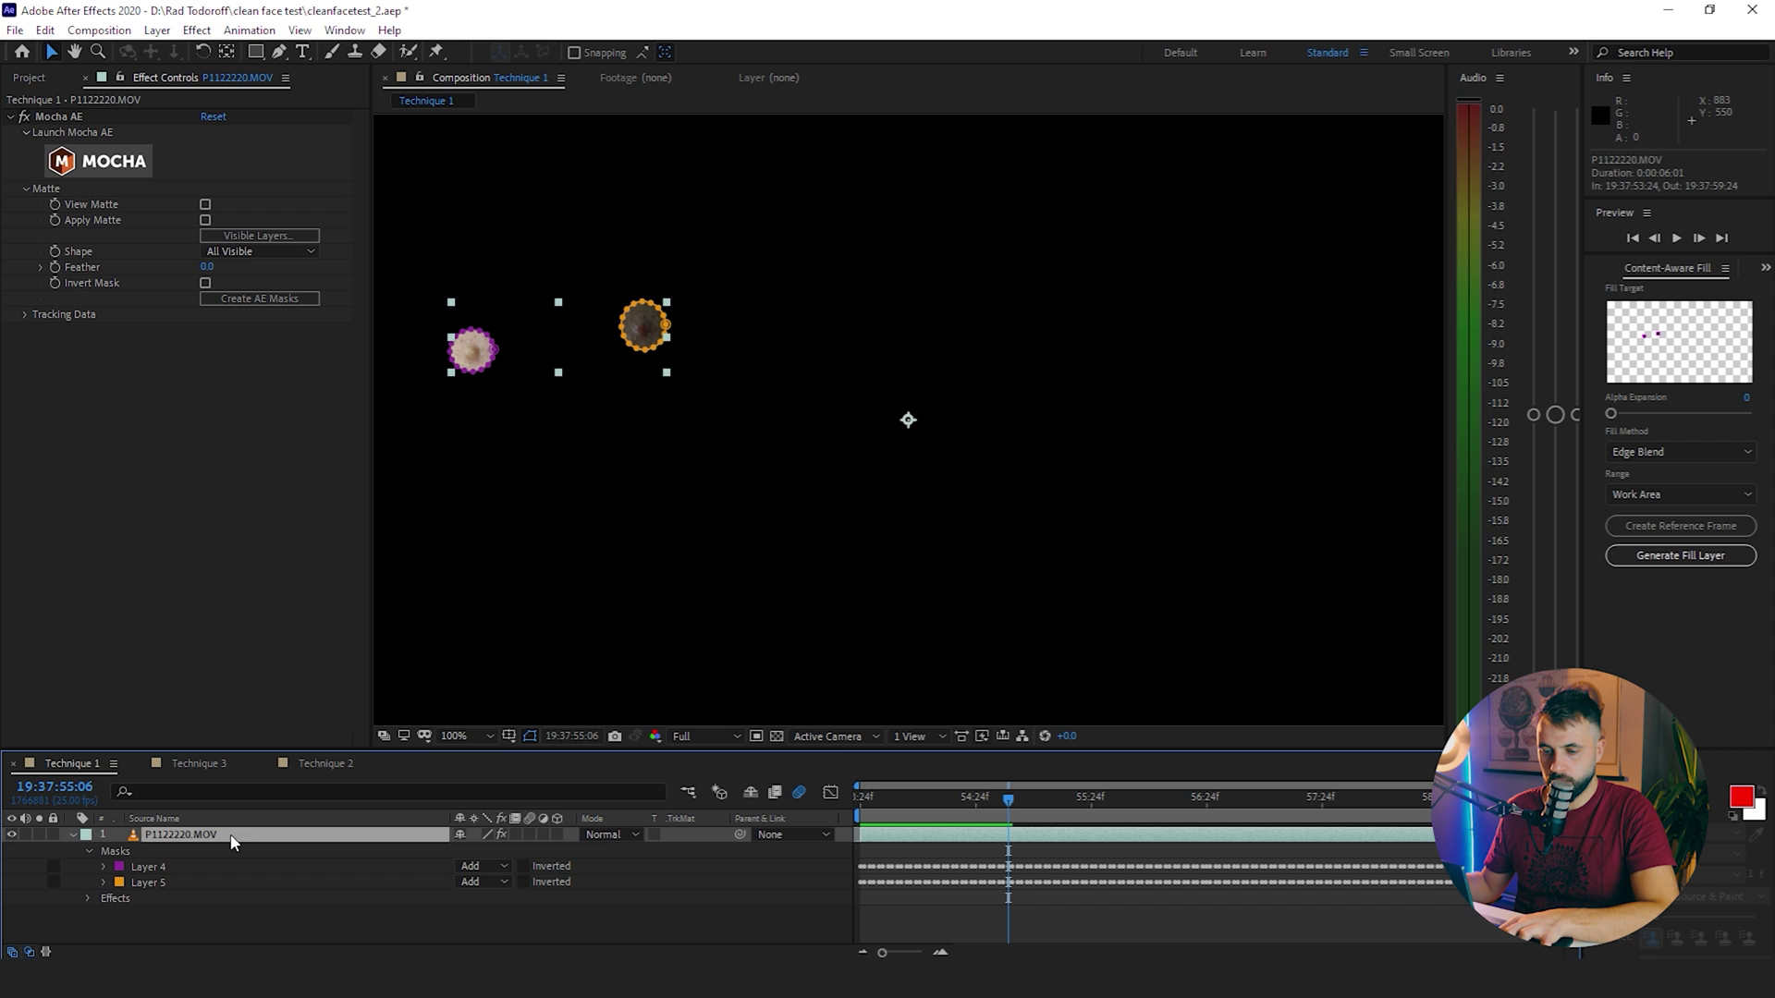
Set the Layer 4 and Layer 5 masks to Subtract and check the holes on another frame.
left_click(494, 865)
left_click(506, 767)
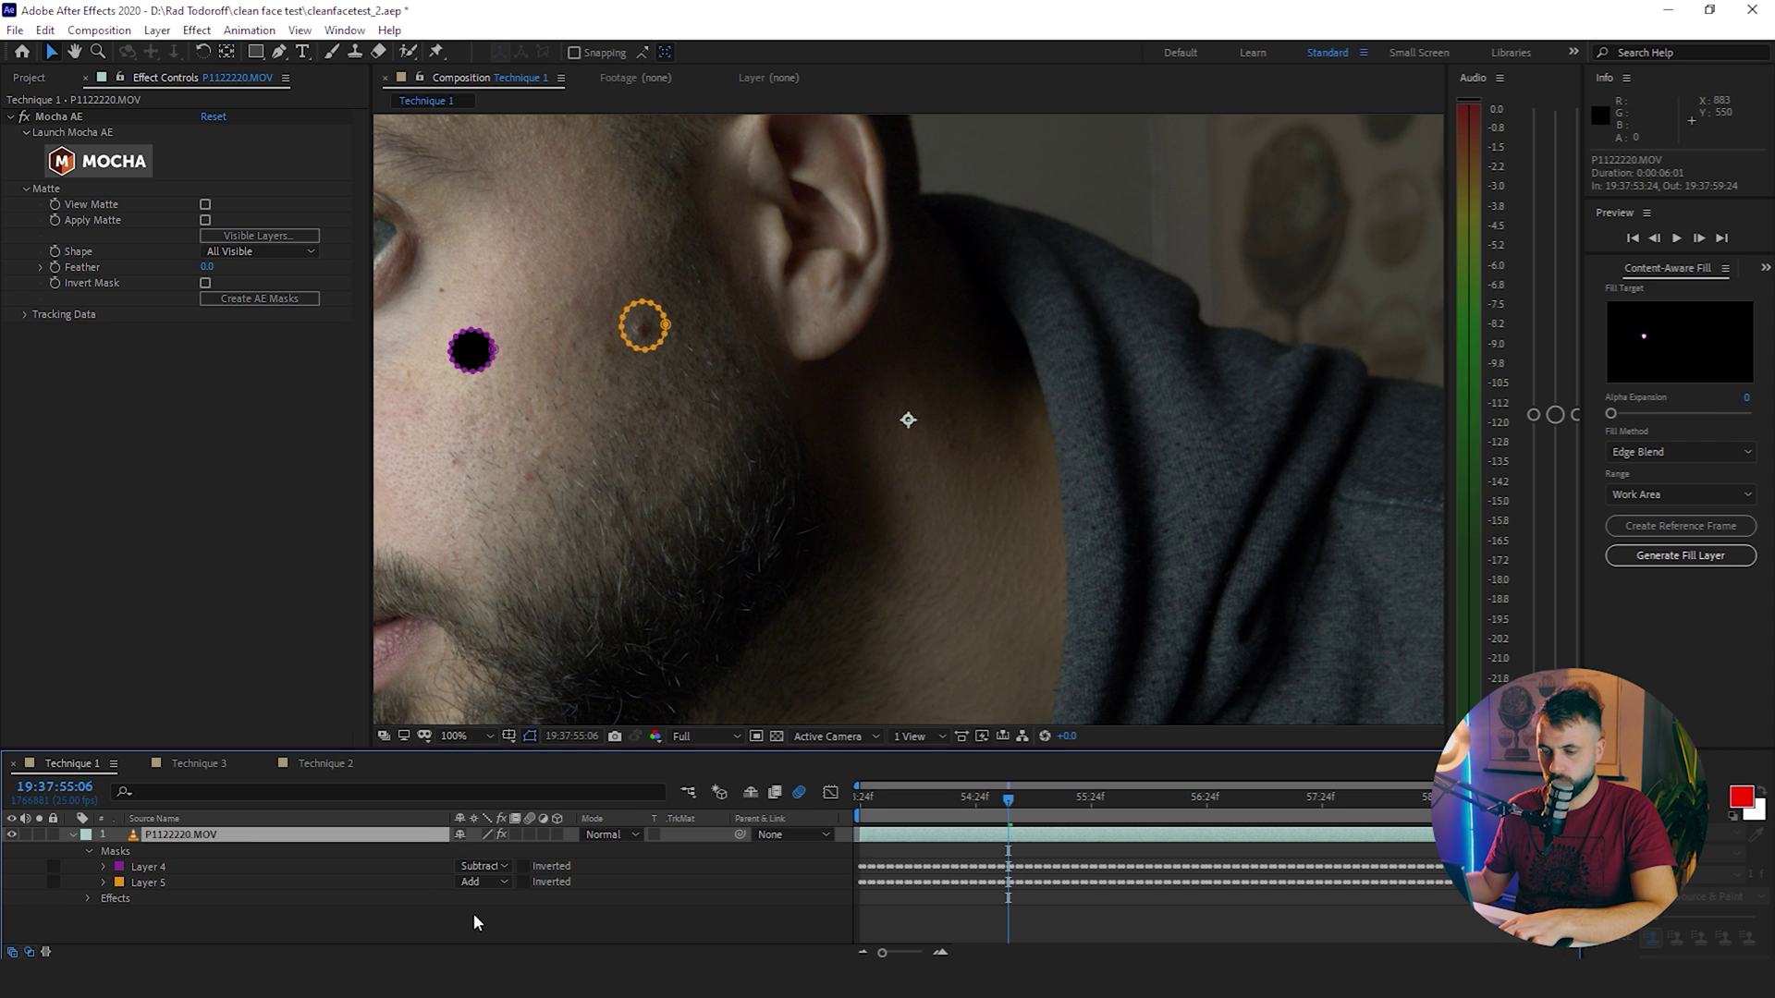
left_click(494, 883)
left_click(506, 780)
key("comma")
key("comma")
key("comma")
key("comma")
key("period")
key("period")
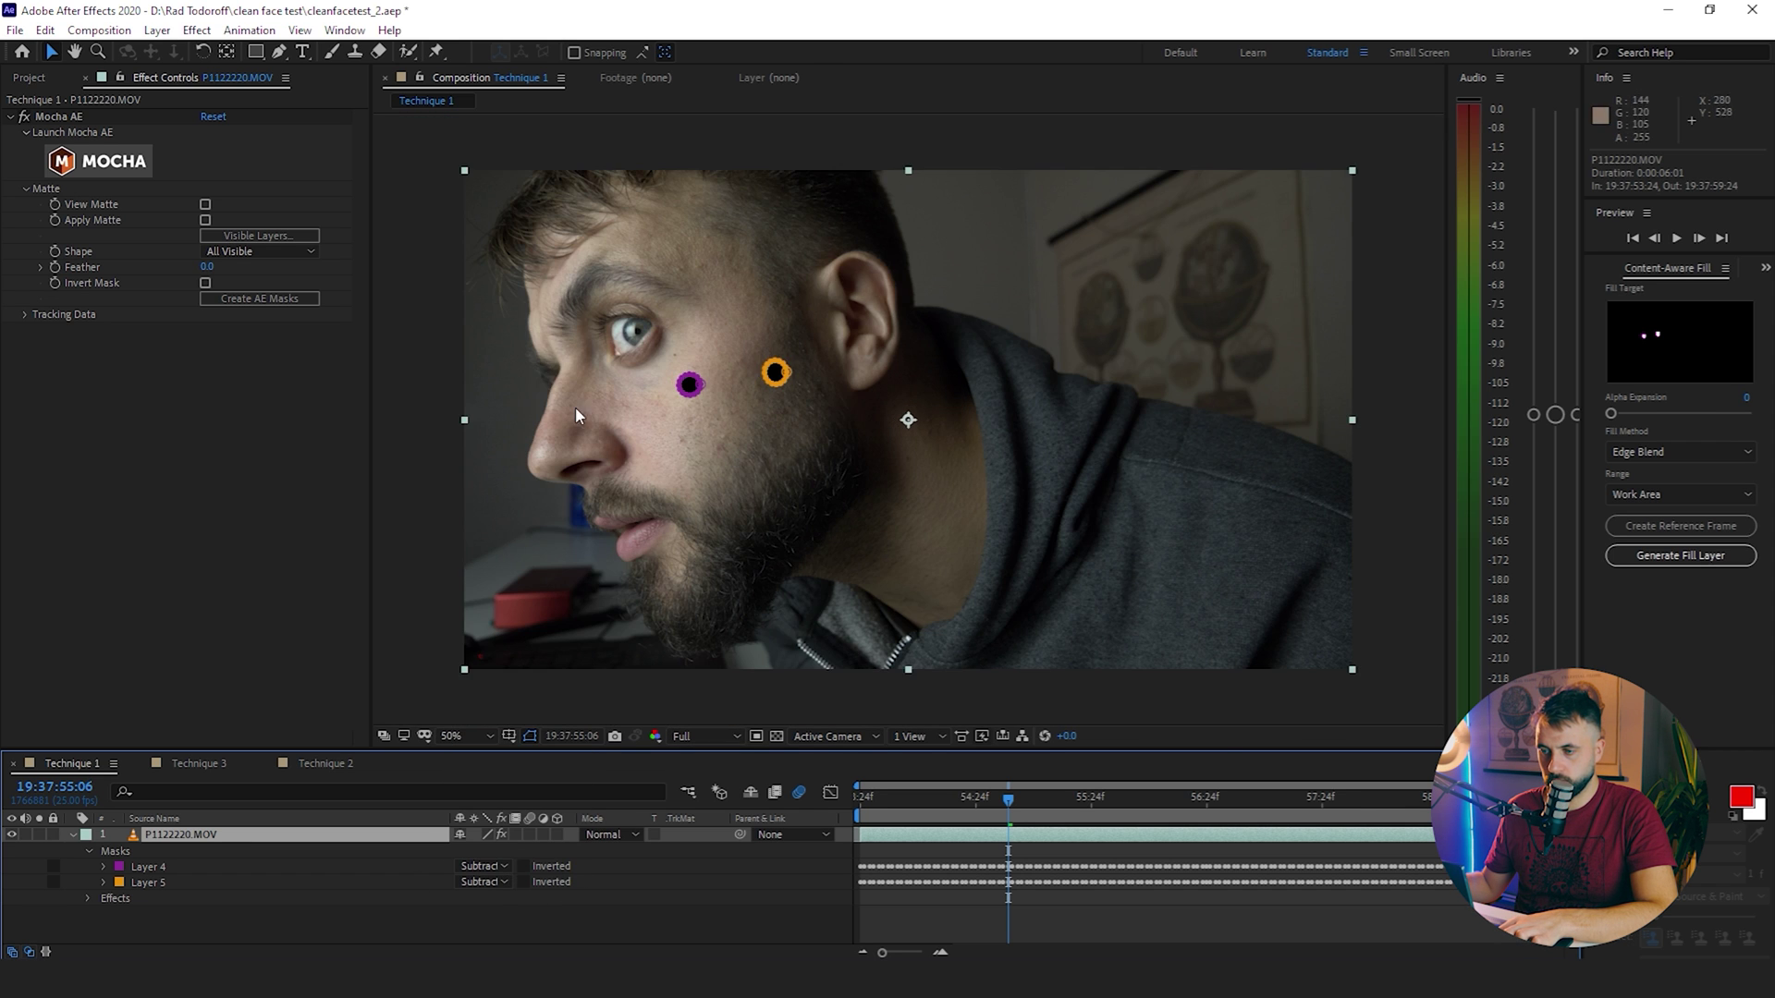
key("period")
left_click_drag(738, 369, 971, 400)
key("comma")
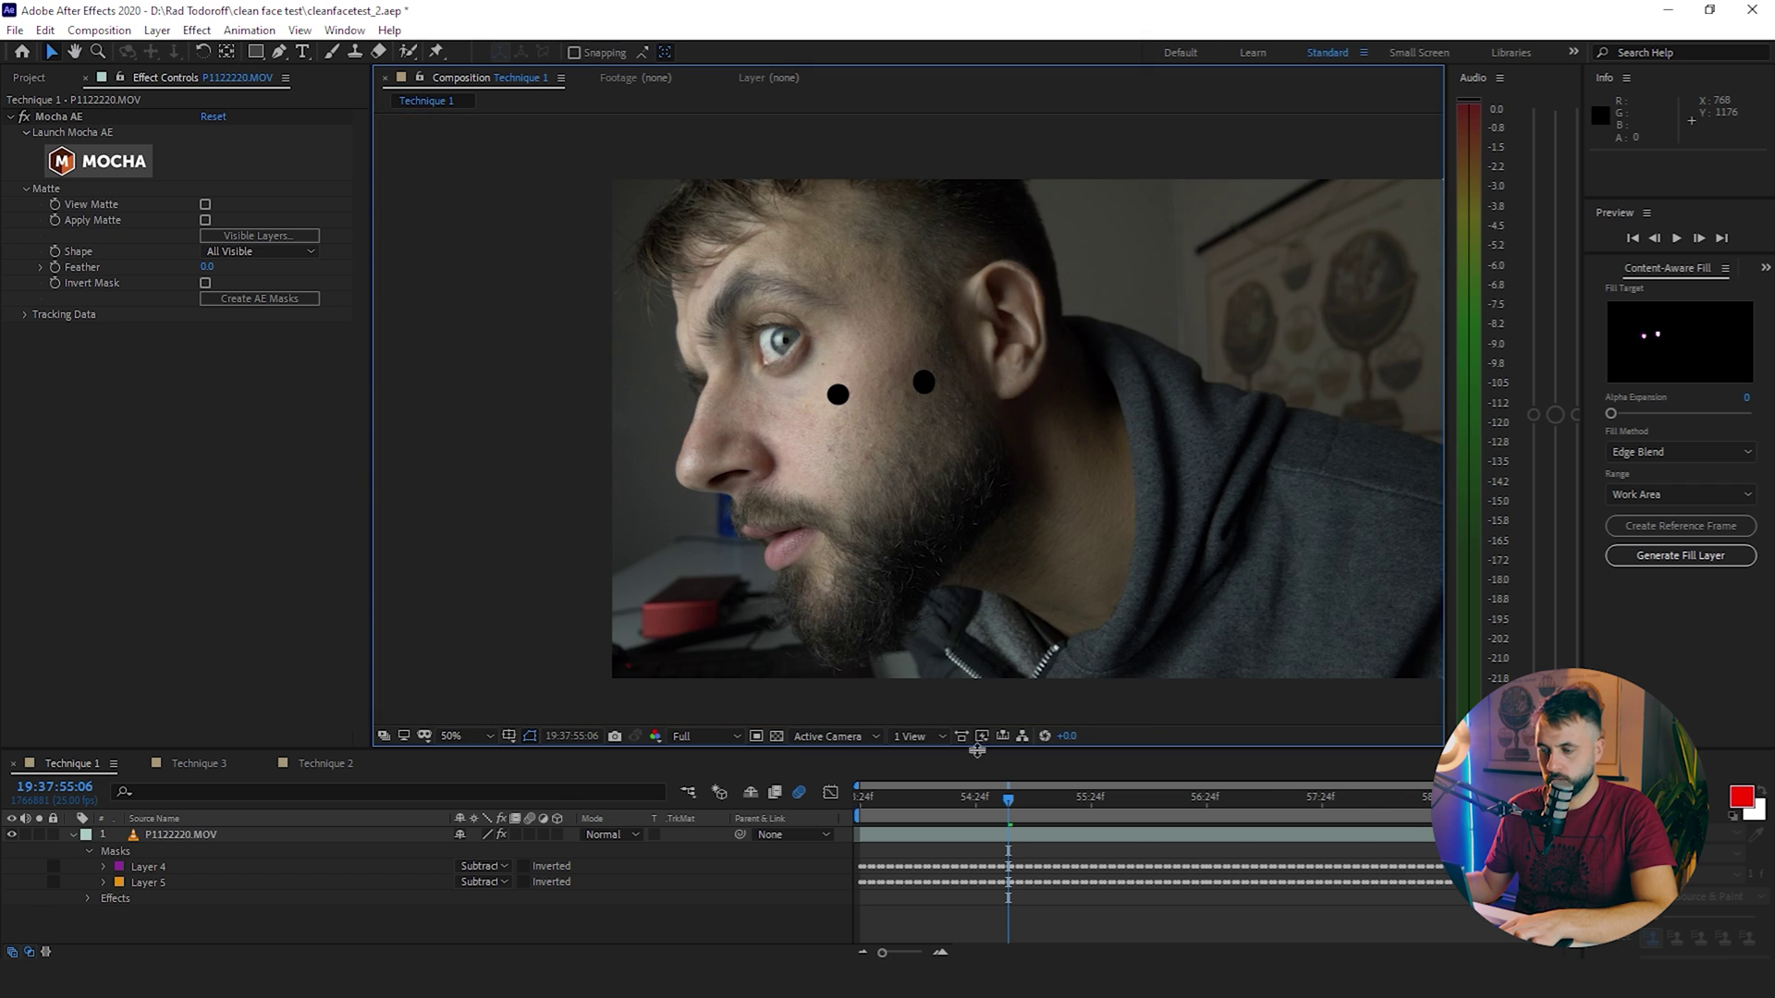
mouse_move(893, 809)
left_mouse_down()
mouse_move(1237, 797)
mouse_move(906, 796)
left_mouse_up()
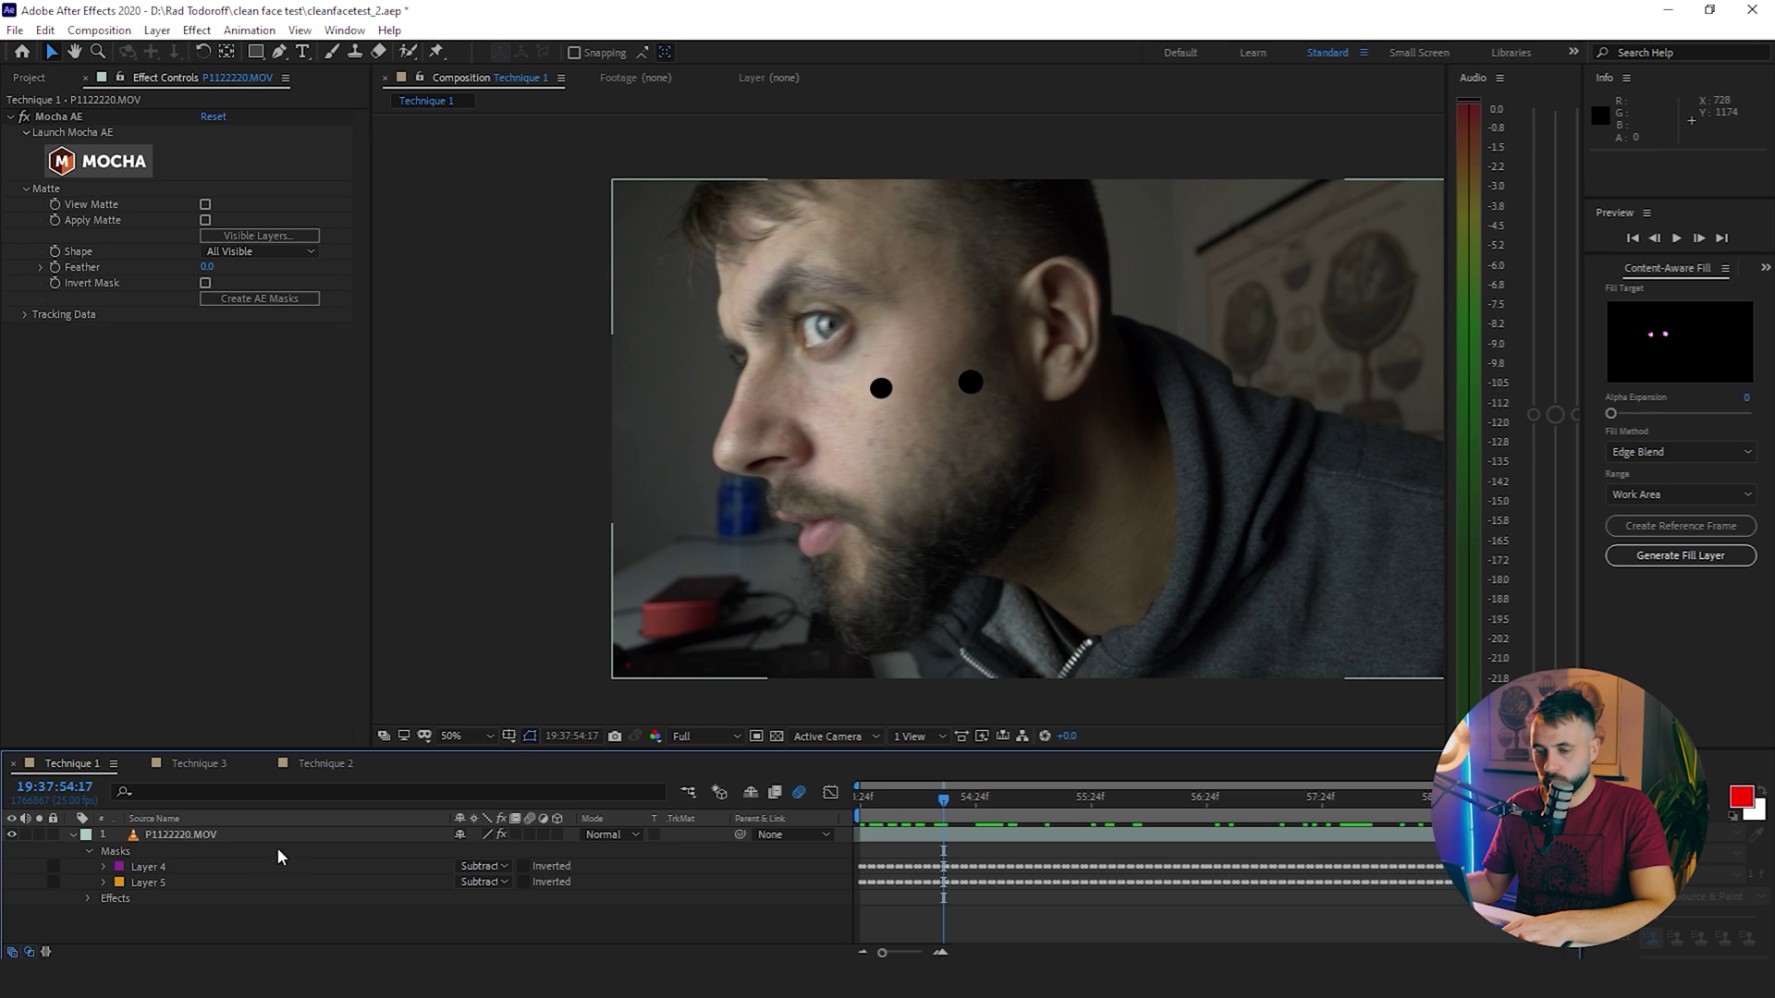
Duplicate the footage layer and delete the Layer 4 and Layer 5 masks from the lower copy.
left_click(219, 837)
key("ctrl+d")
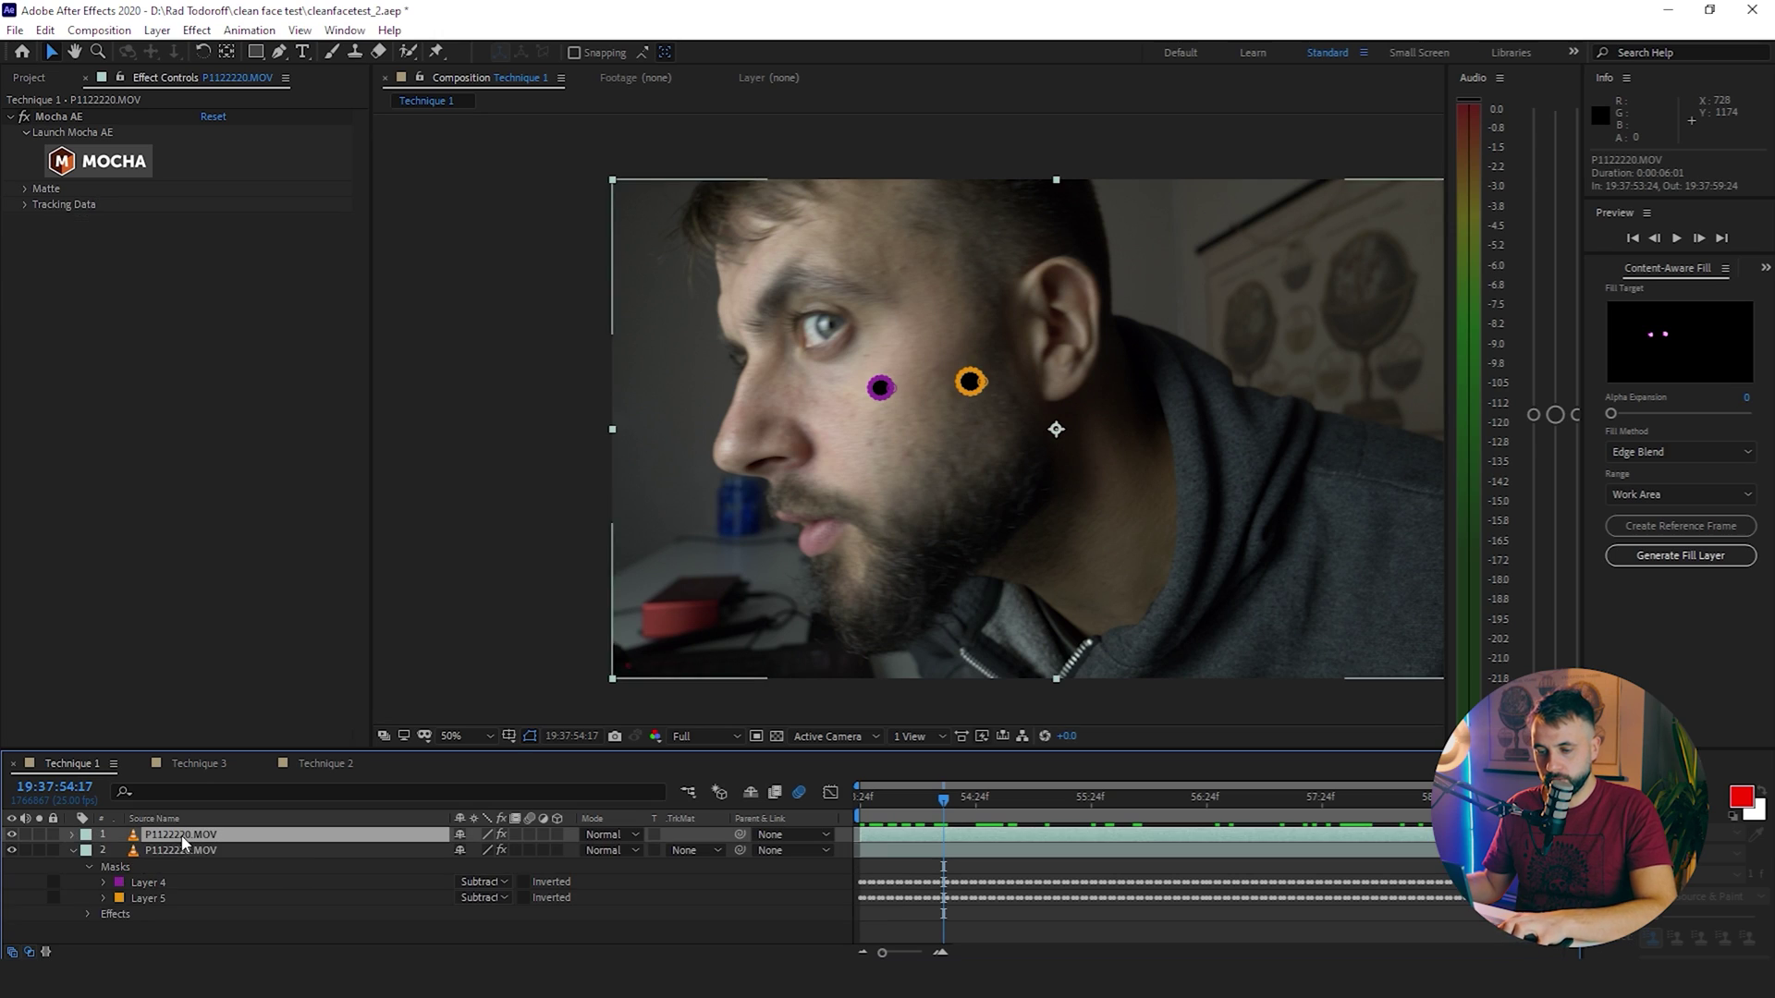
left_click(176, 851)
left_click(148, 882)
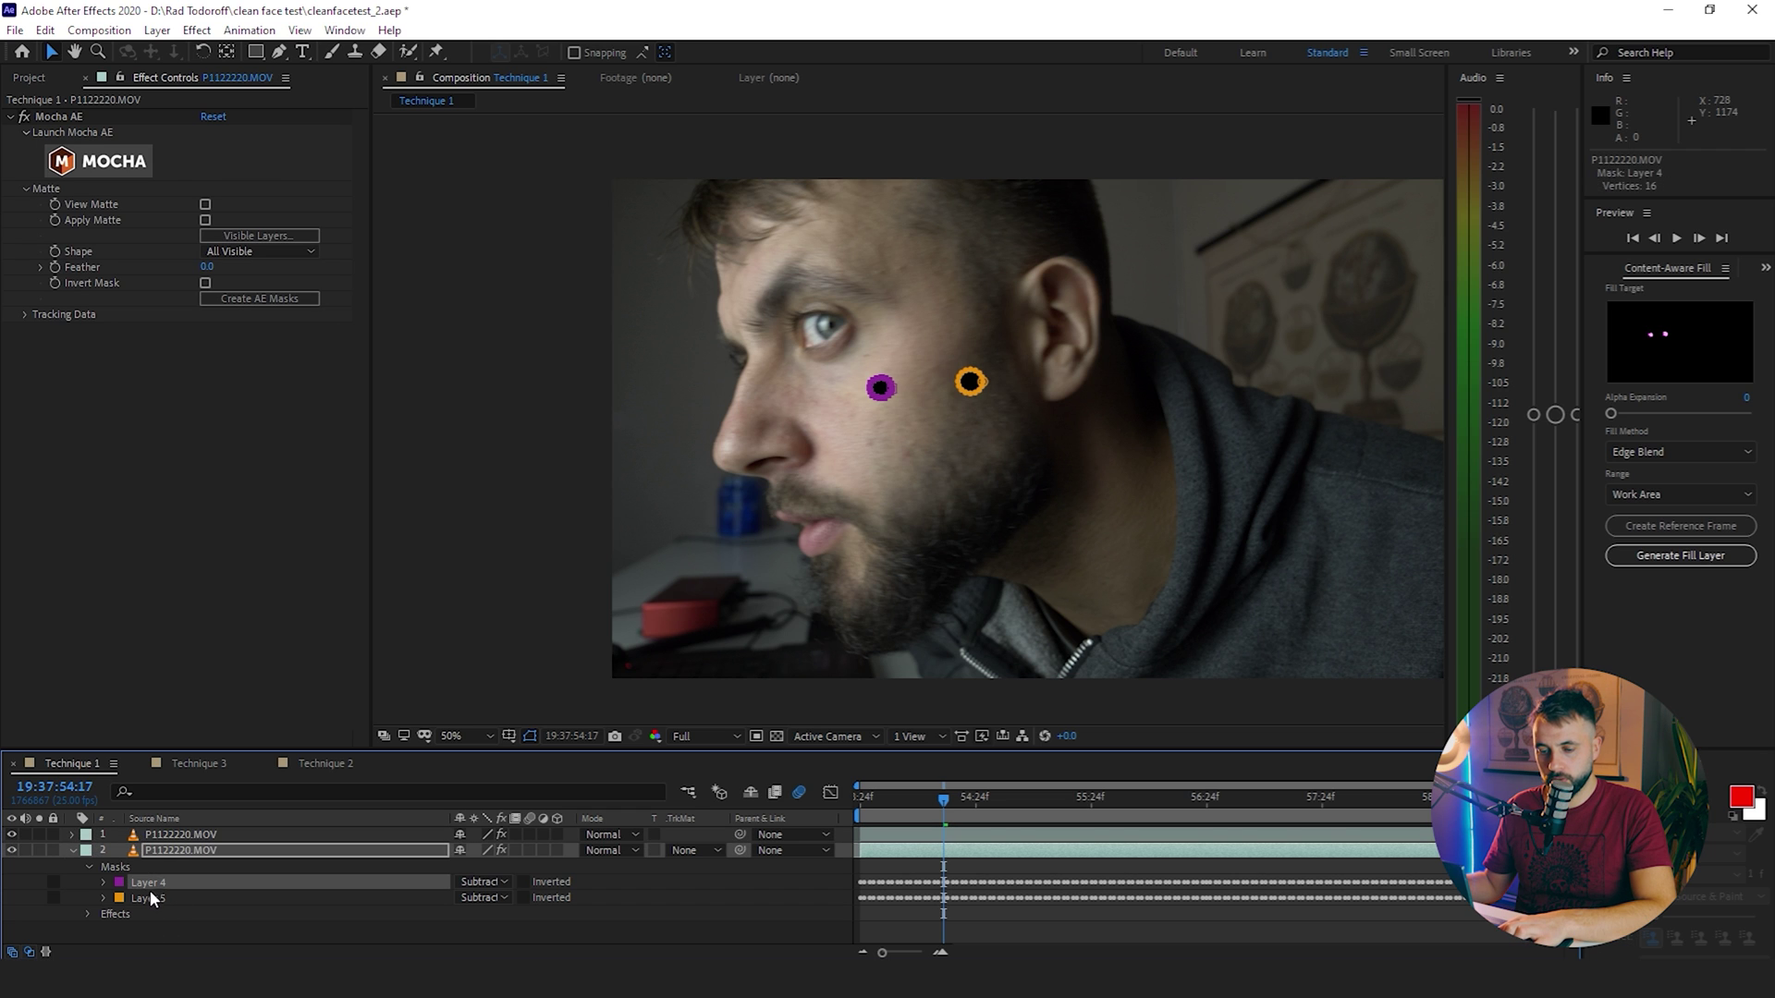
left_click(148, 896, "shift")
key("Delete")
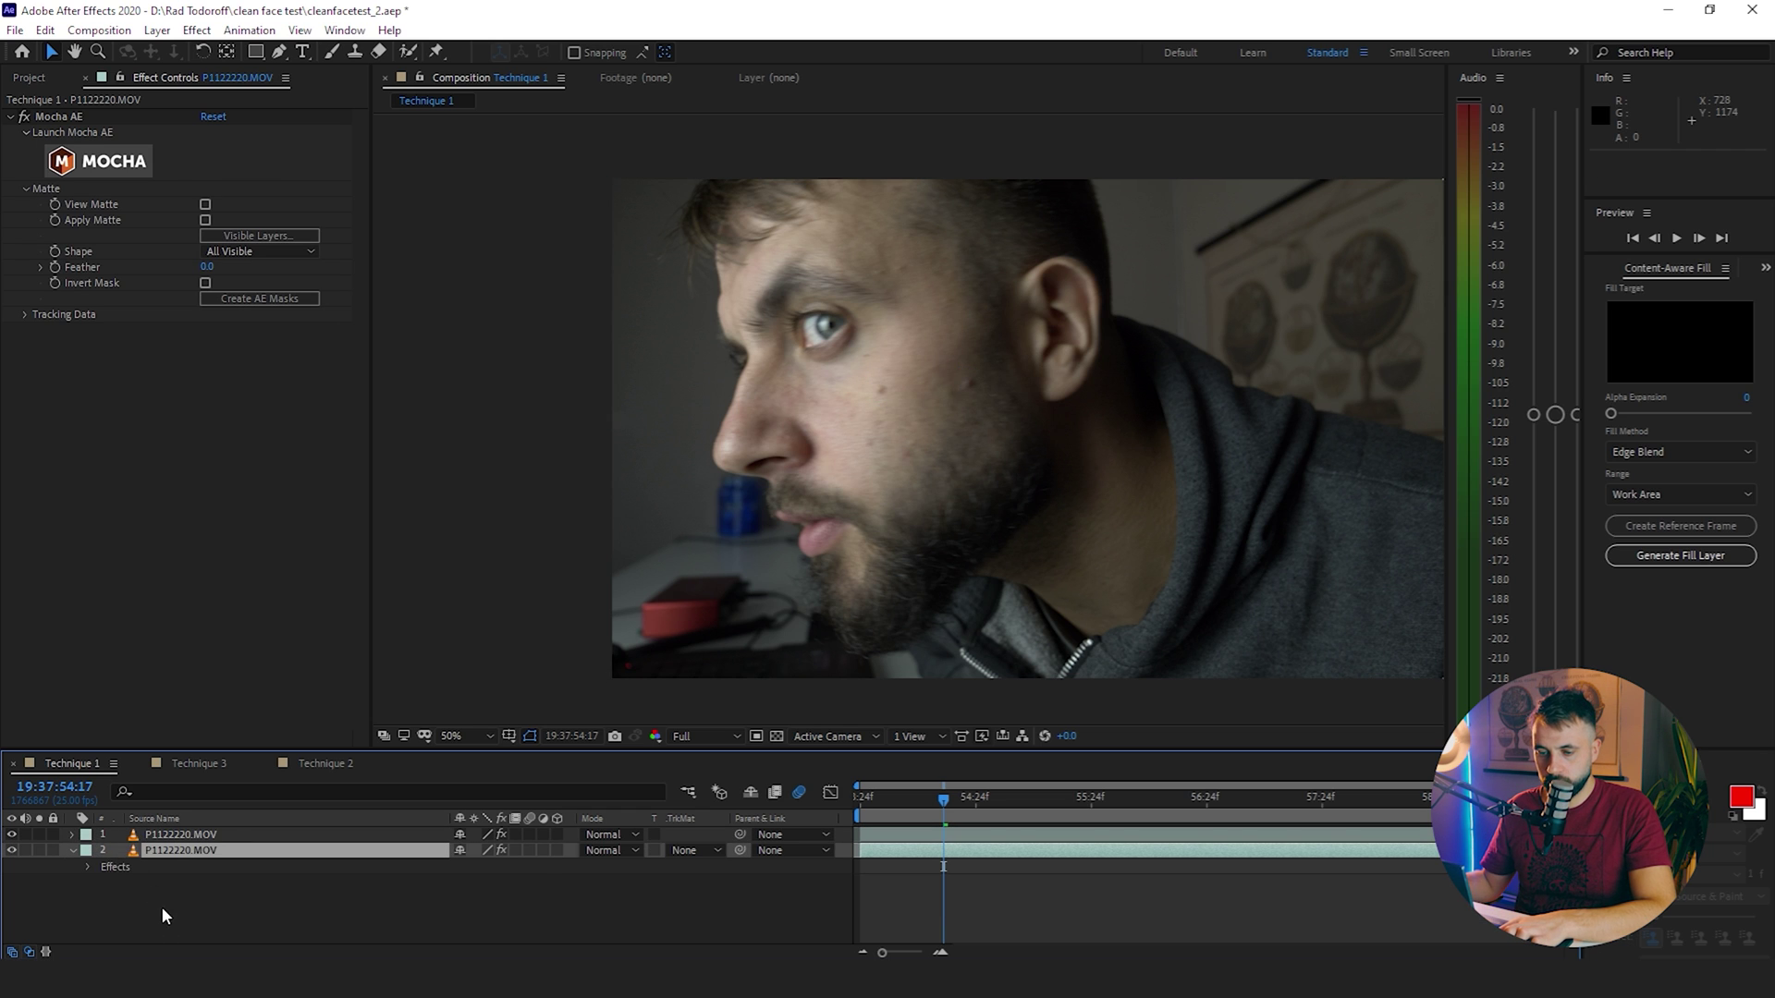
left_click(163, 916)
left_click(180, 835)
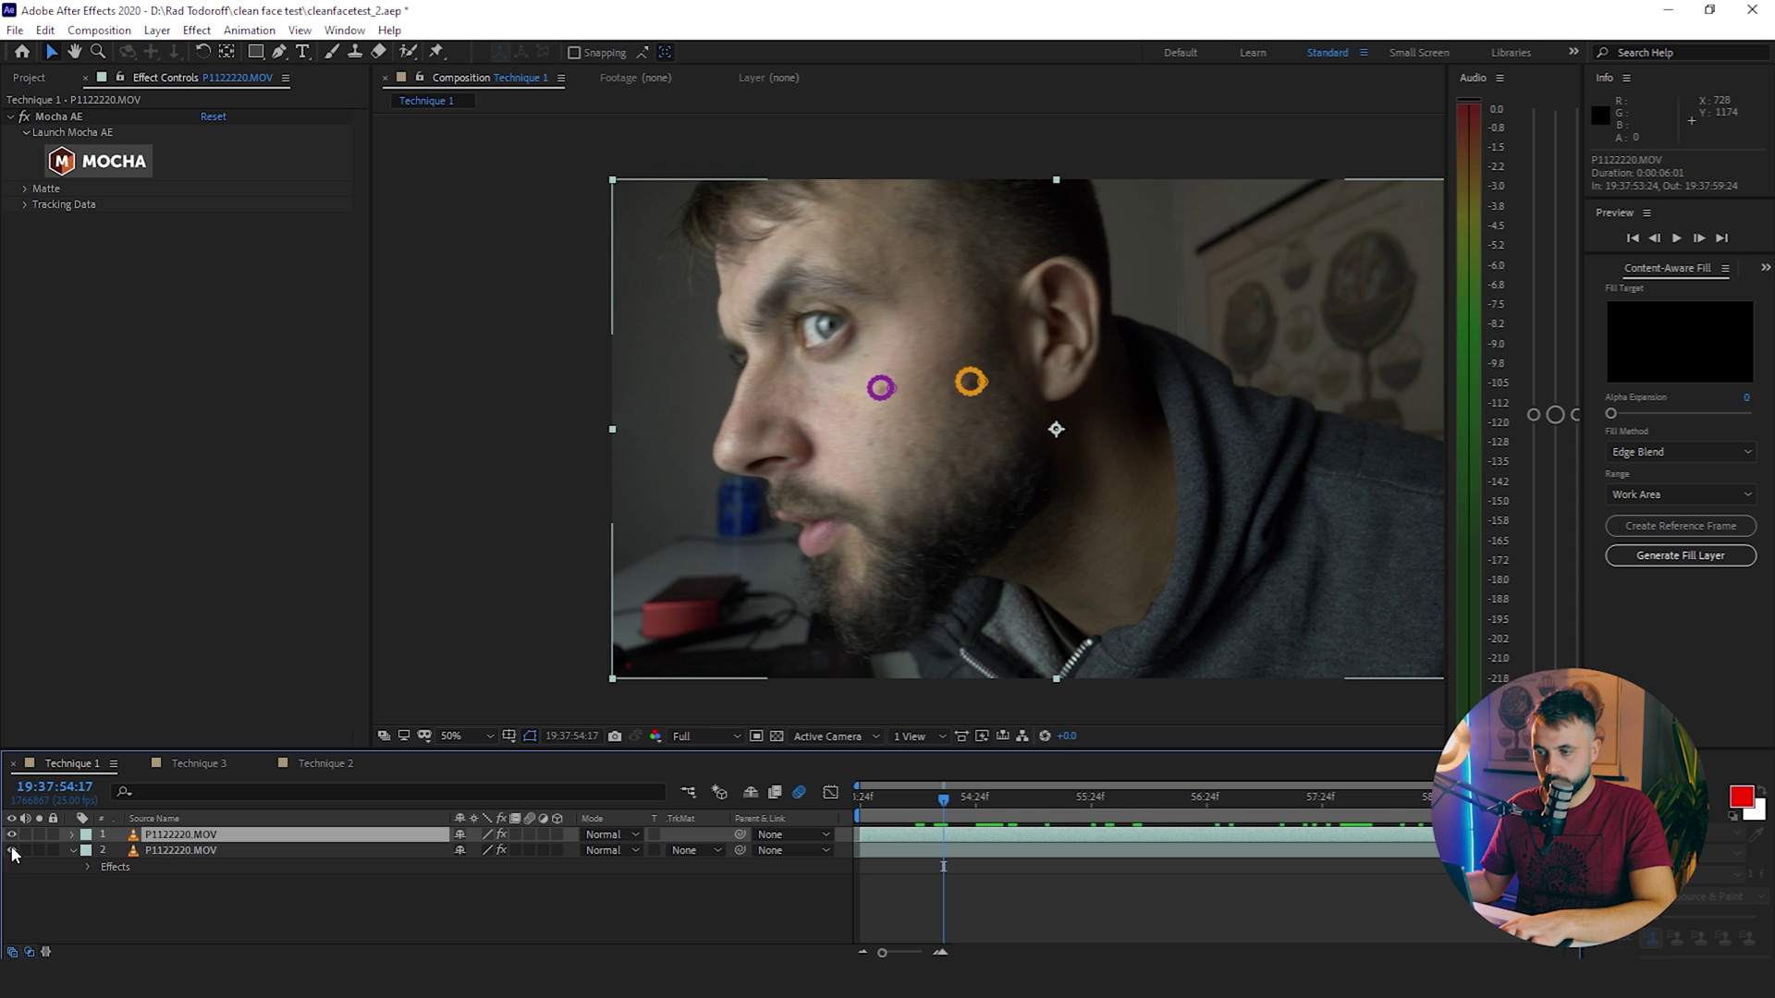
left_click(369, 923)
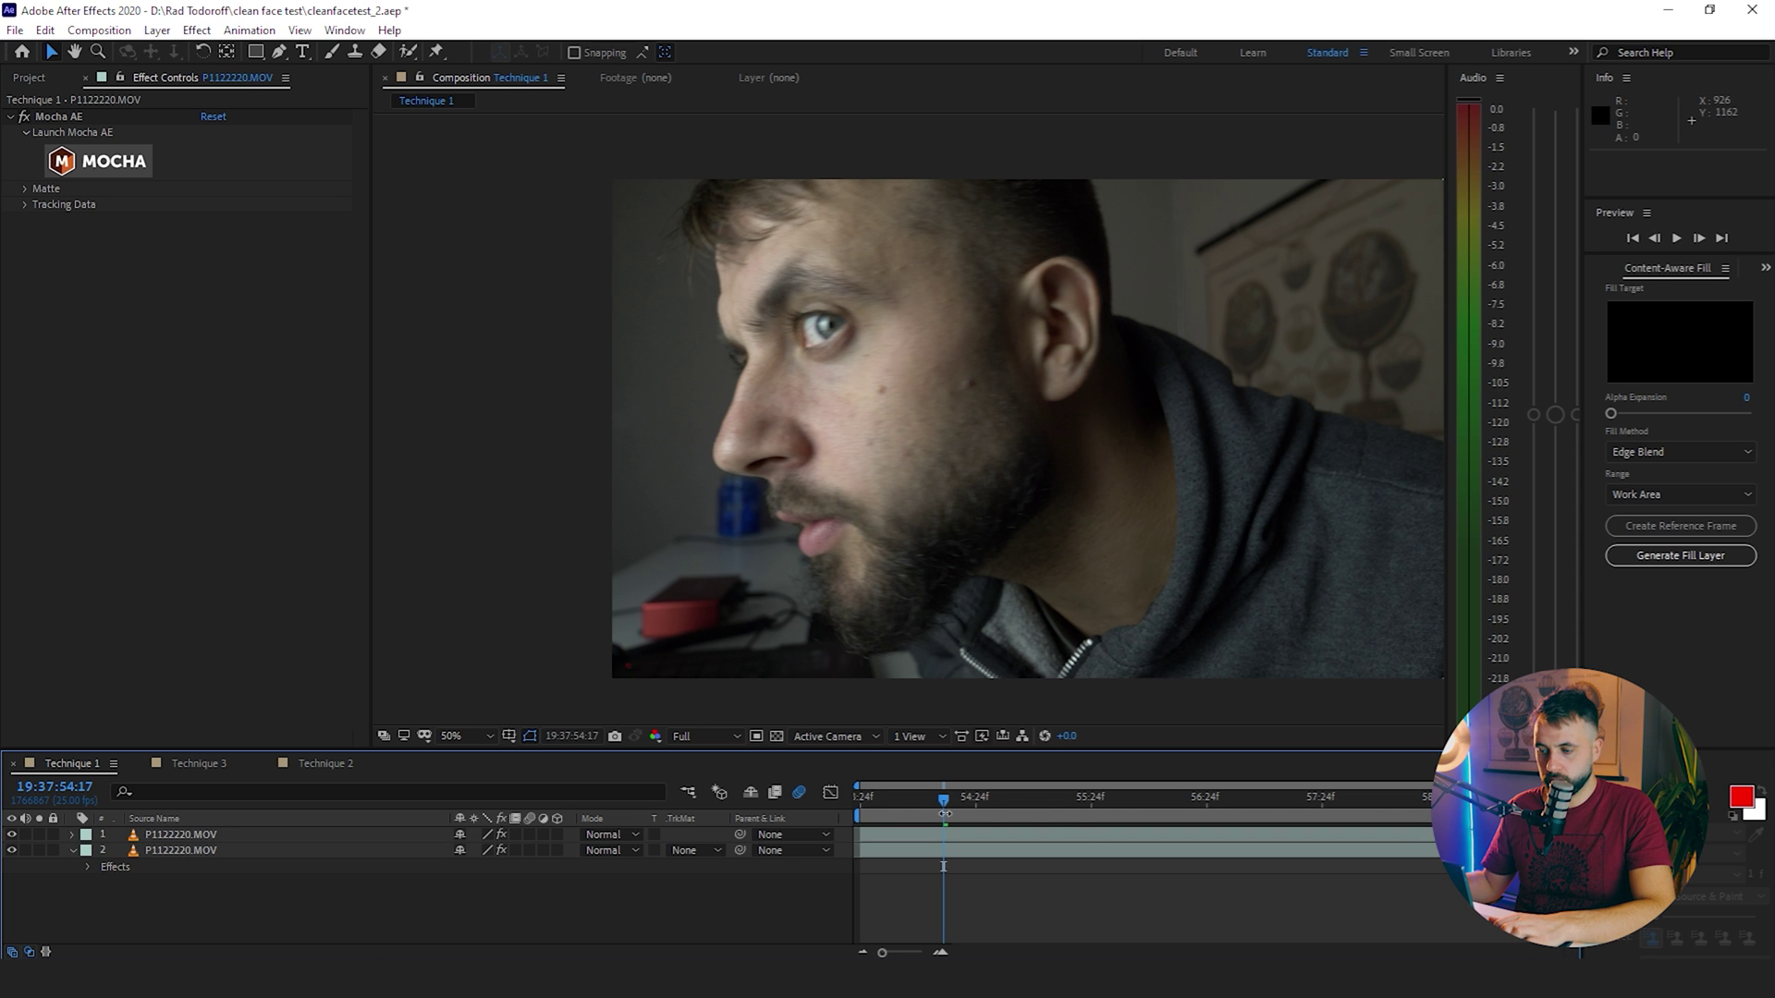
key("Home")
scroll(918, 344, "up", 4)
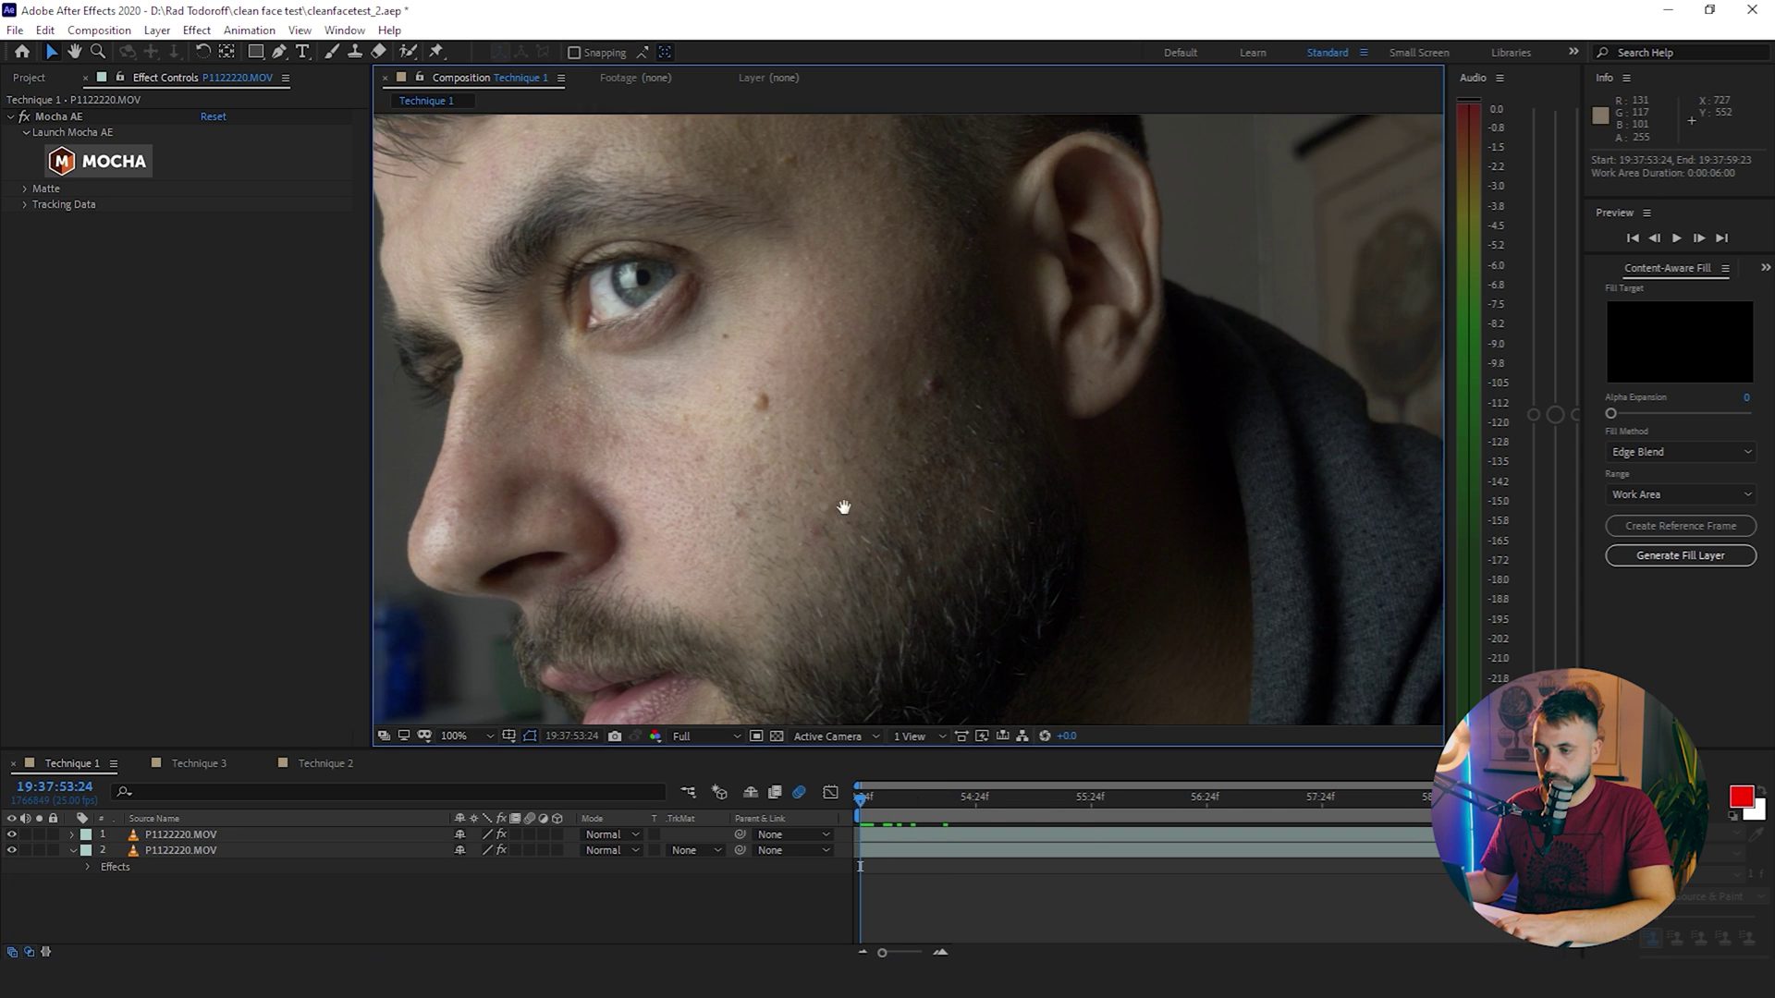
Nudge the lower unmasked copy so clean nearby skin fills the cheek holes.
left_click_drag(842, 402, 901, 424)
left_click(178, 853)
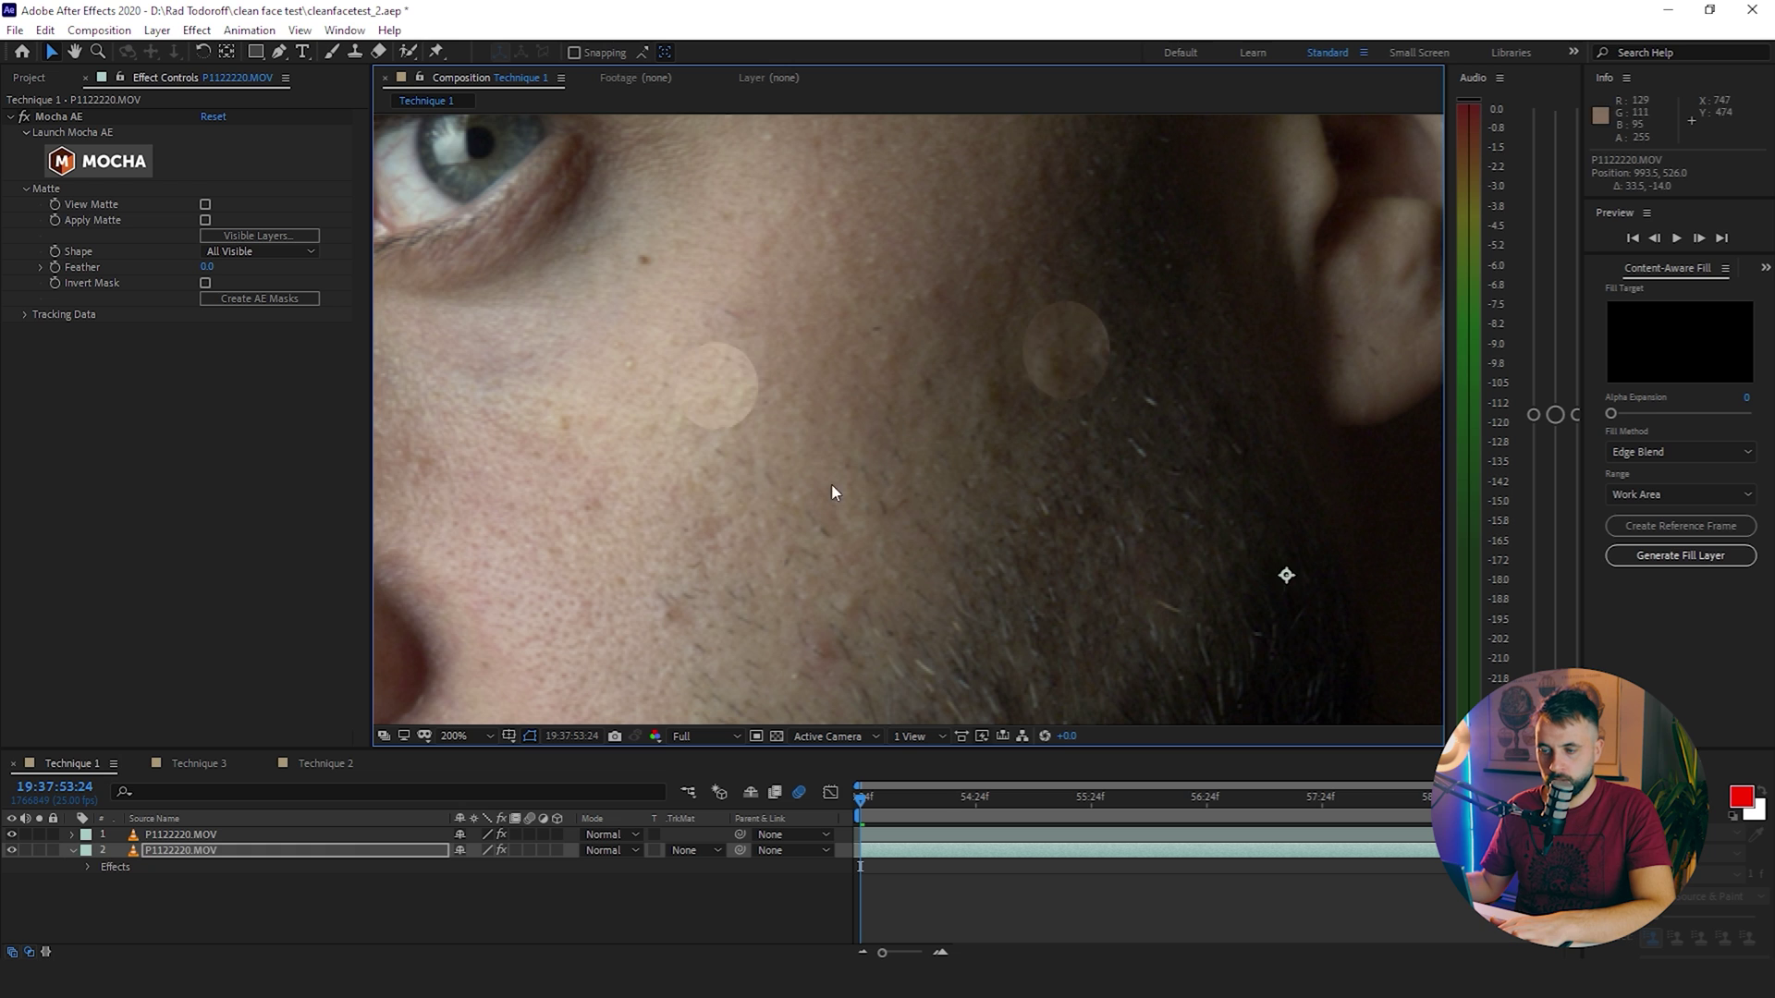
left_click_drag(781, 574, 719, 645)
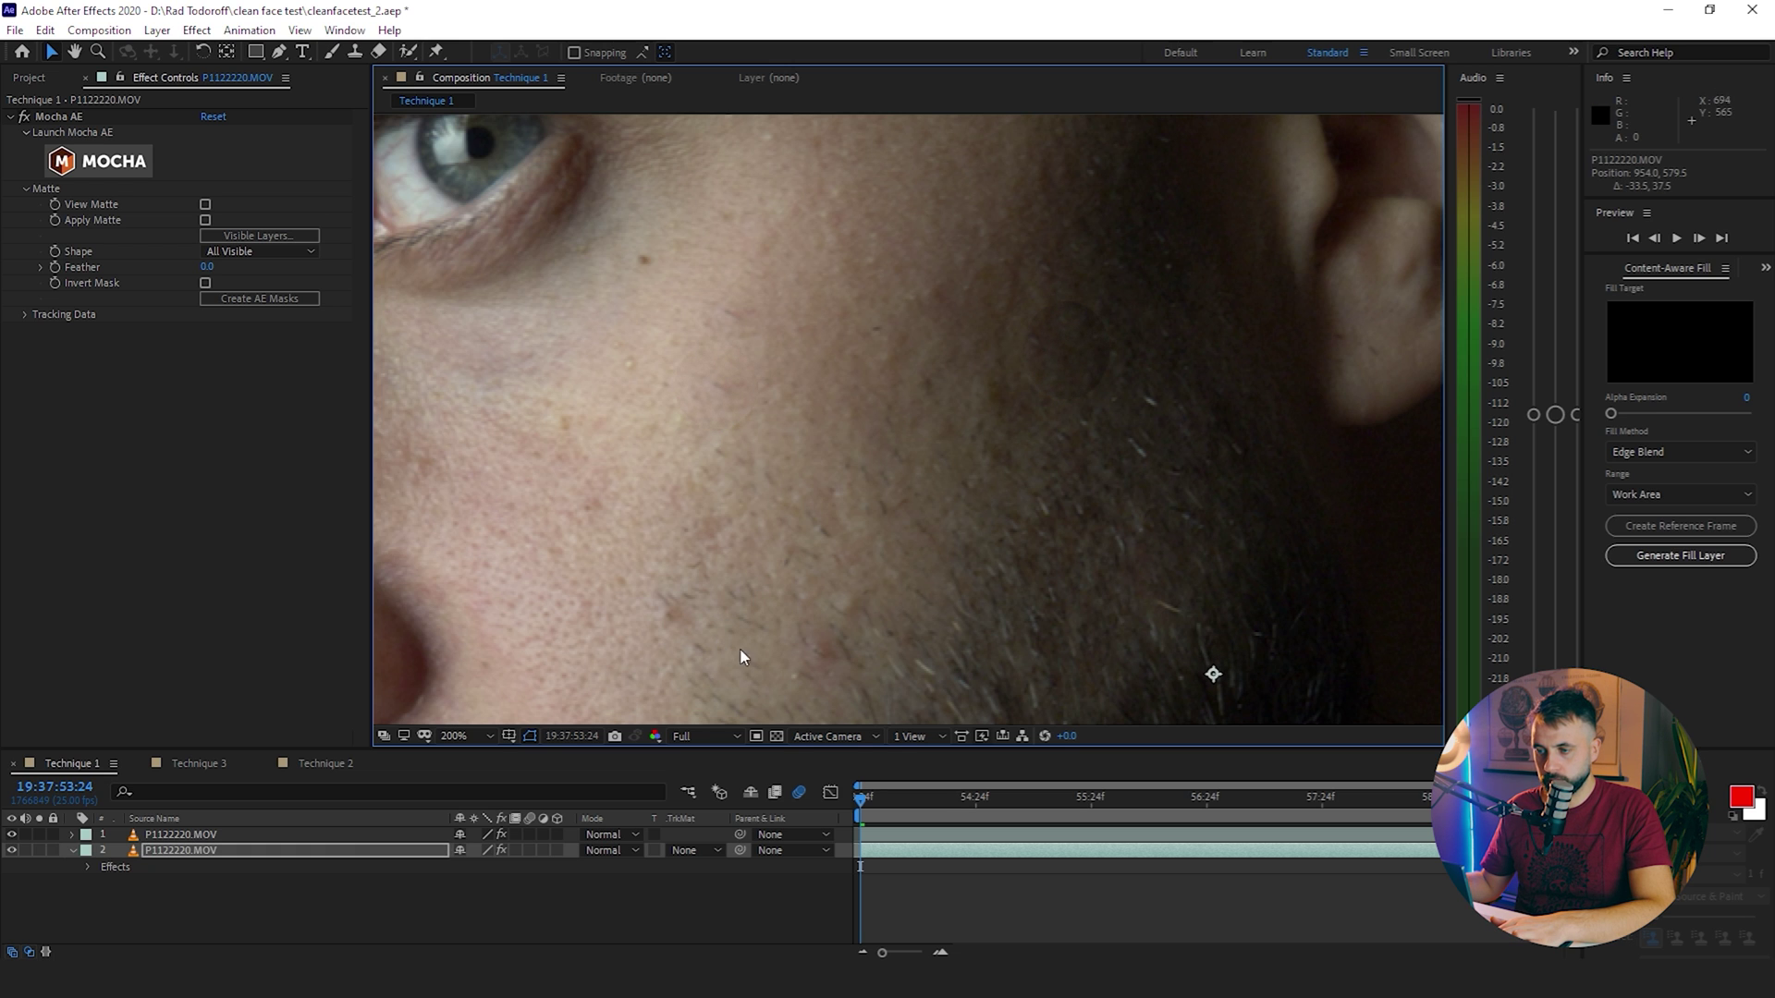
left_click(188, 900)
Feather the top layer's Layer 4 and Layer 5 masks to 10 pixels and preview the result.
left_click(172, 836)
key("m")
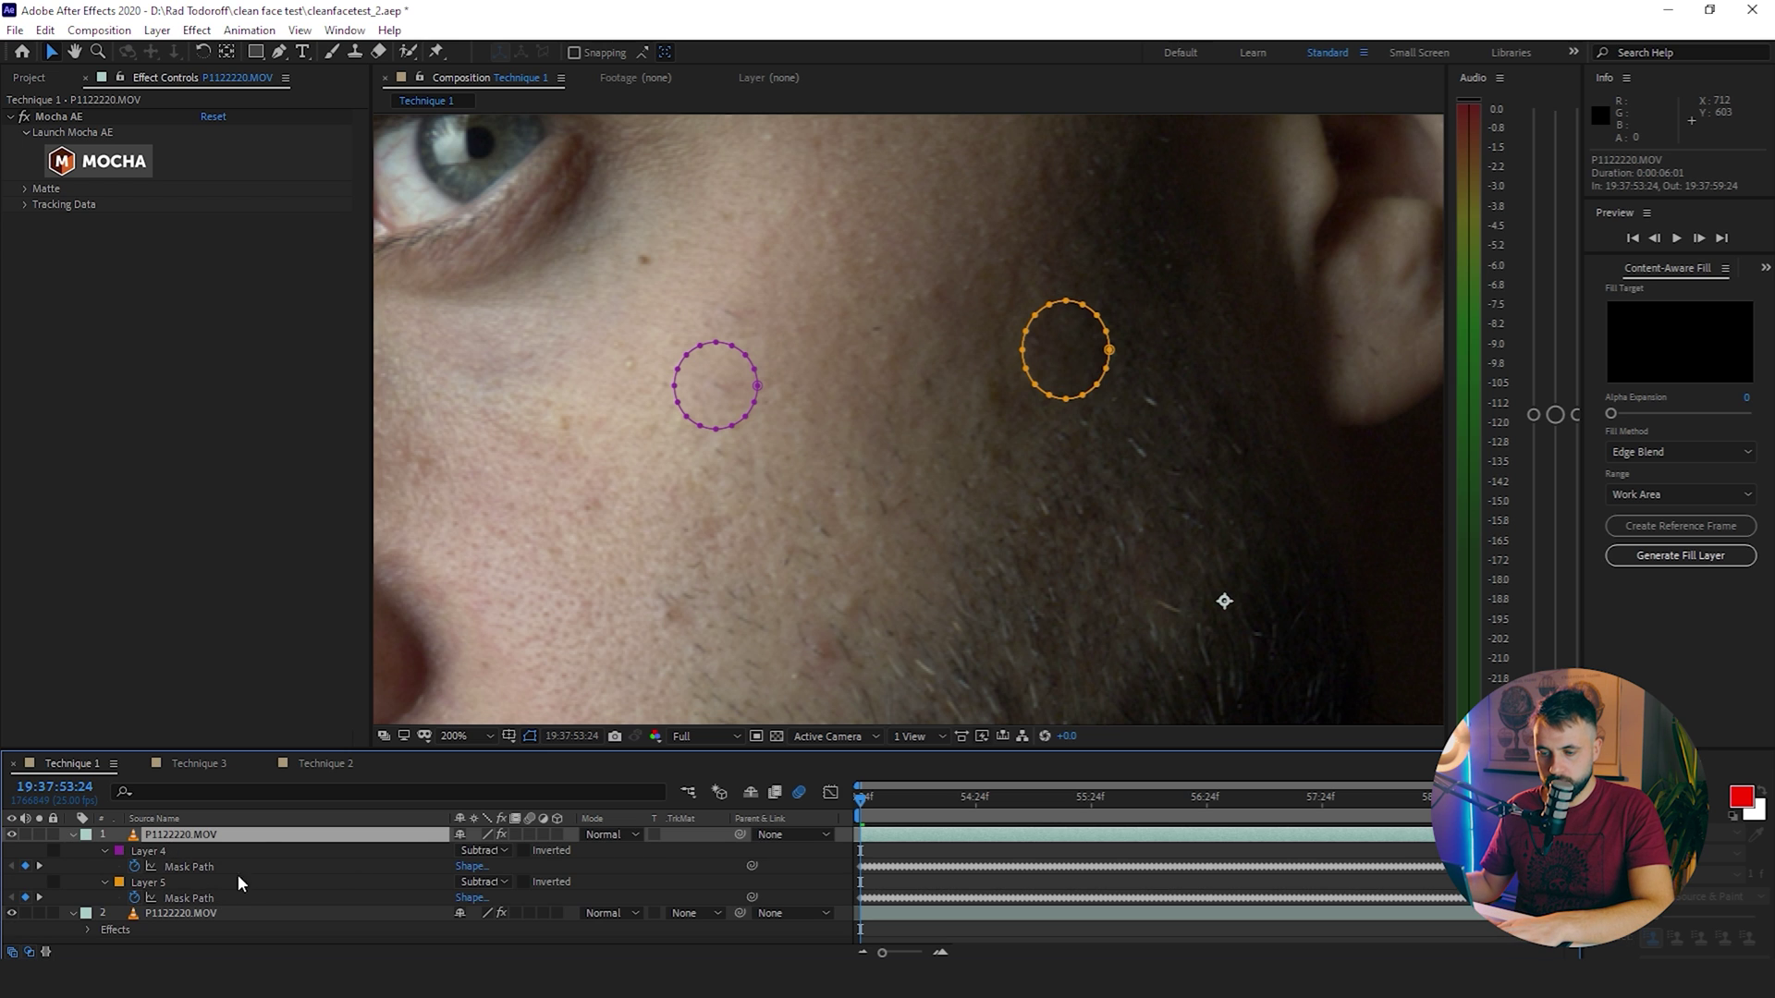
left_click(103, 852)
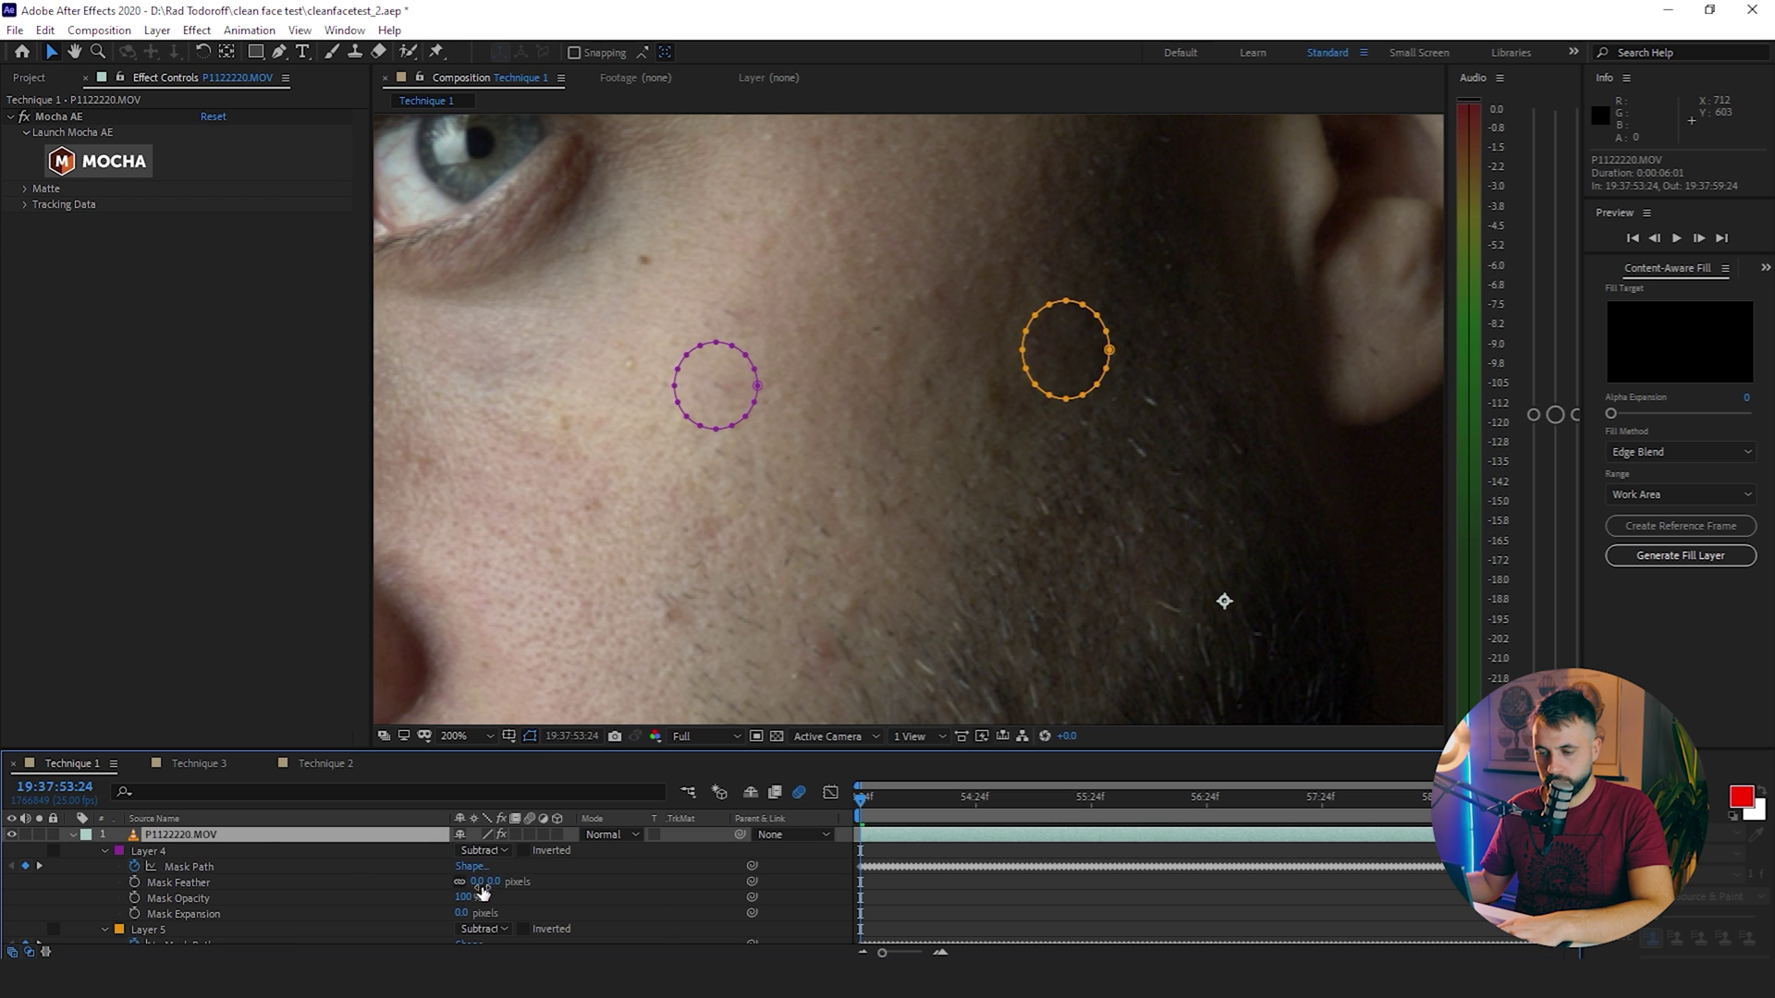
type("5")
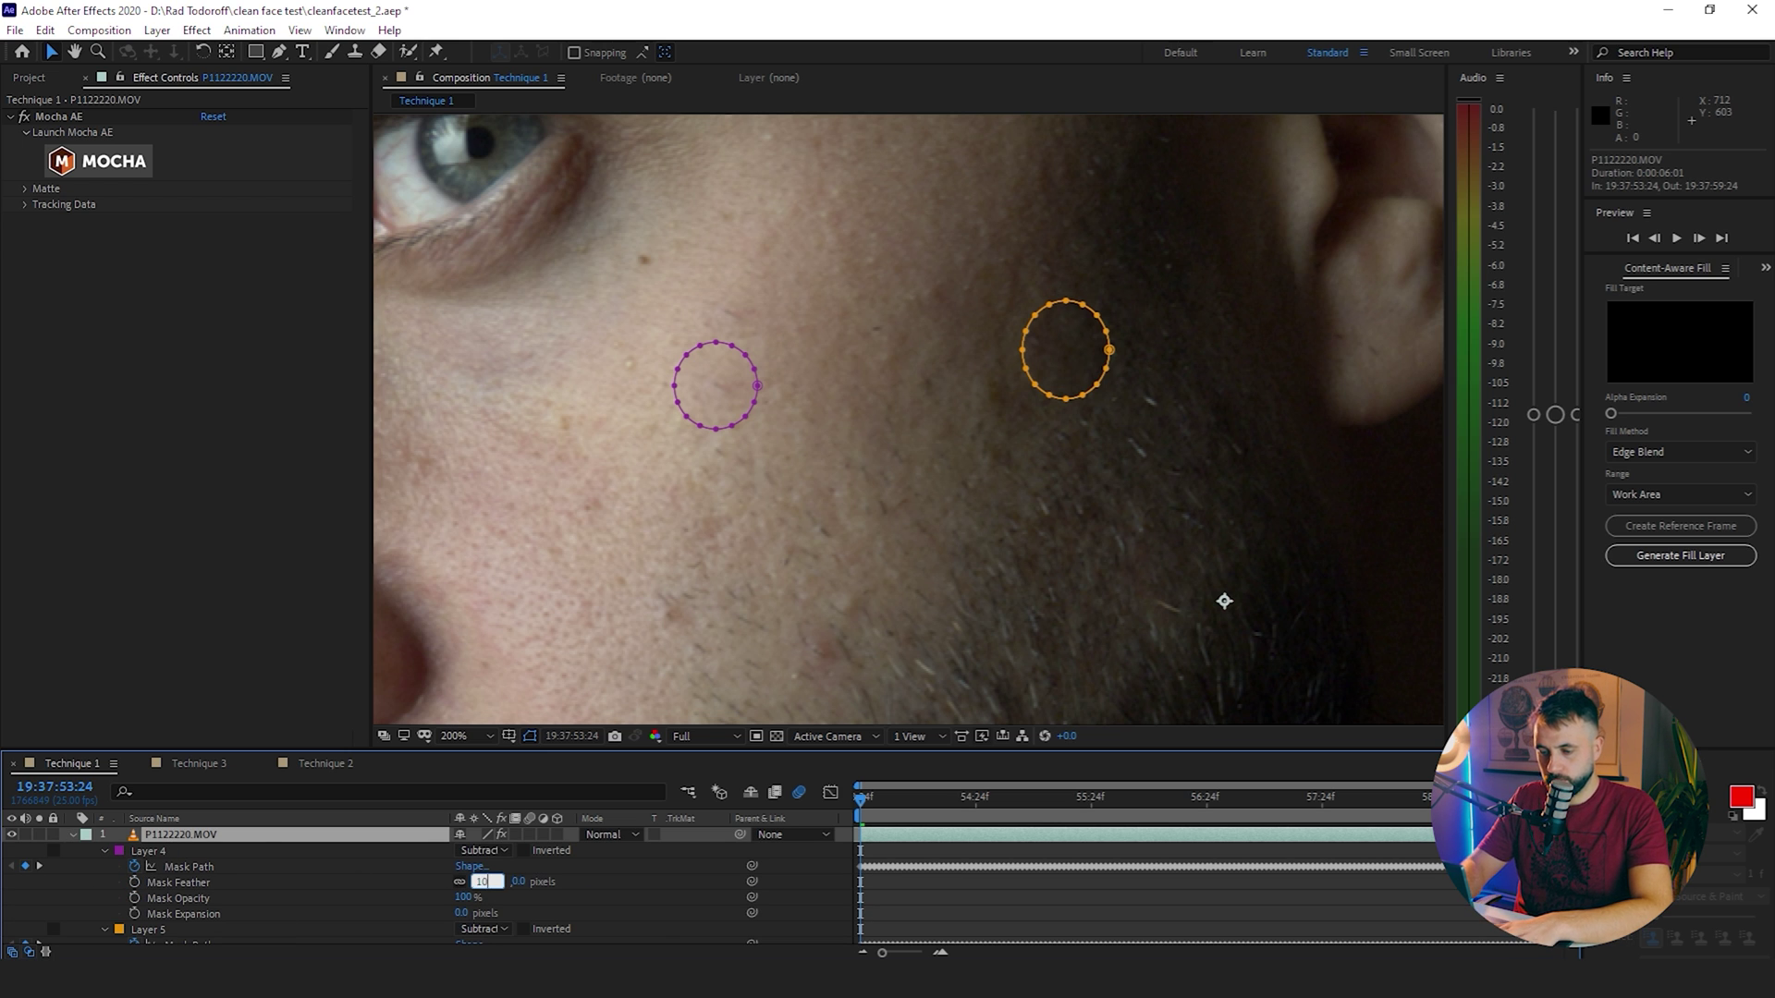
key("Return")
scroll(120, 888, "down", 1)
left_click(103, 888)
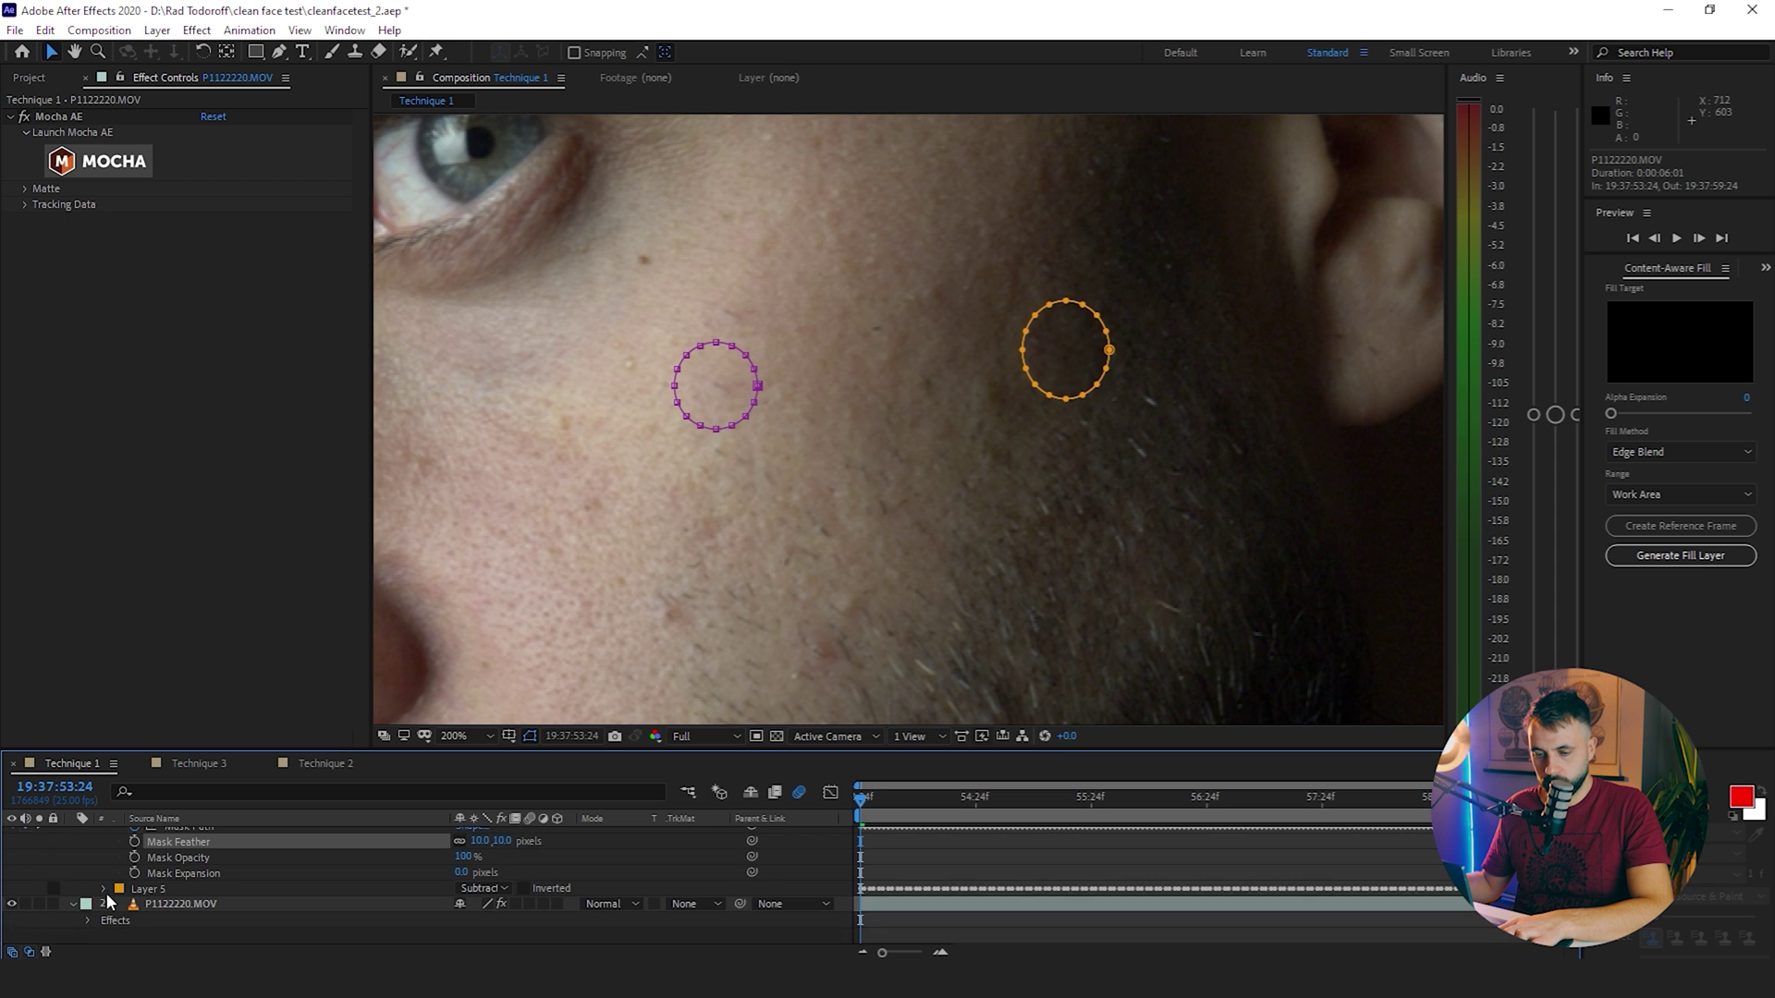
left_click(103, 889)
scroll(108, 897, "down", 1)
left_click_drag(474, 909, 483, 909)
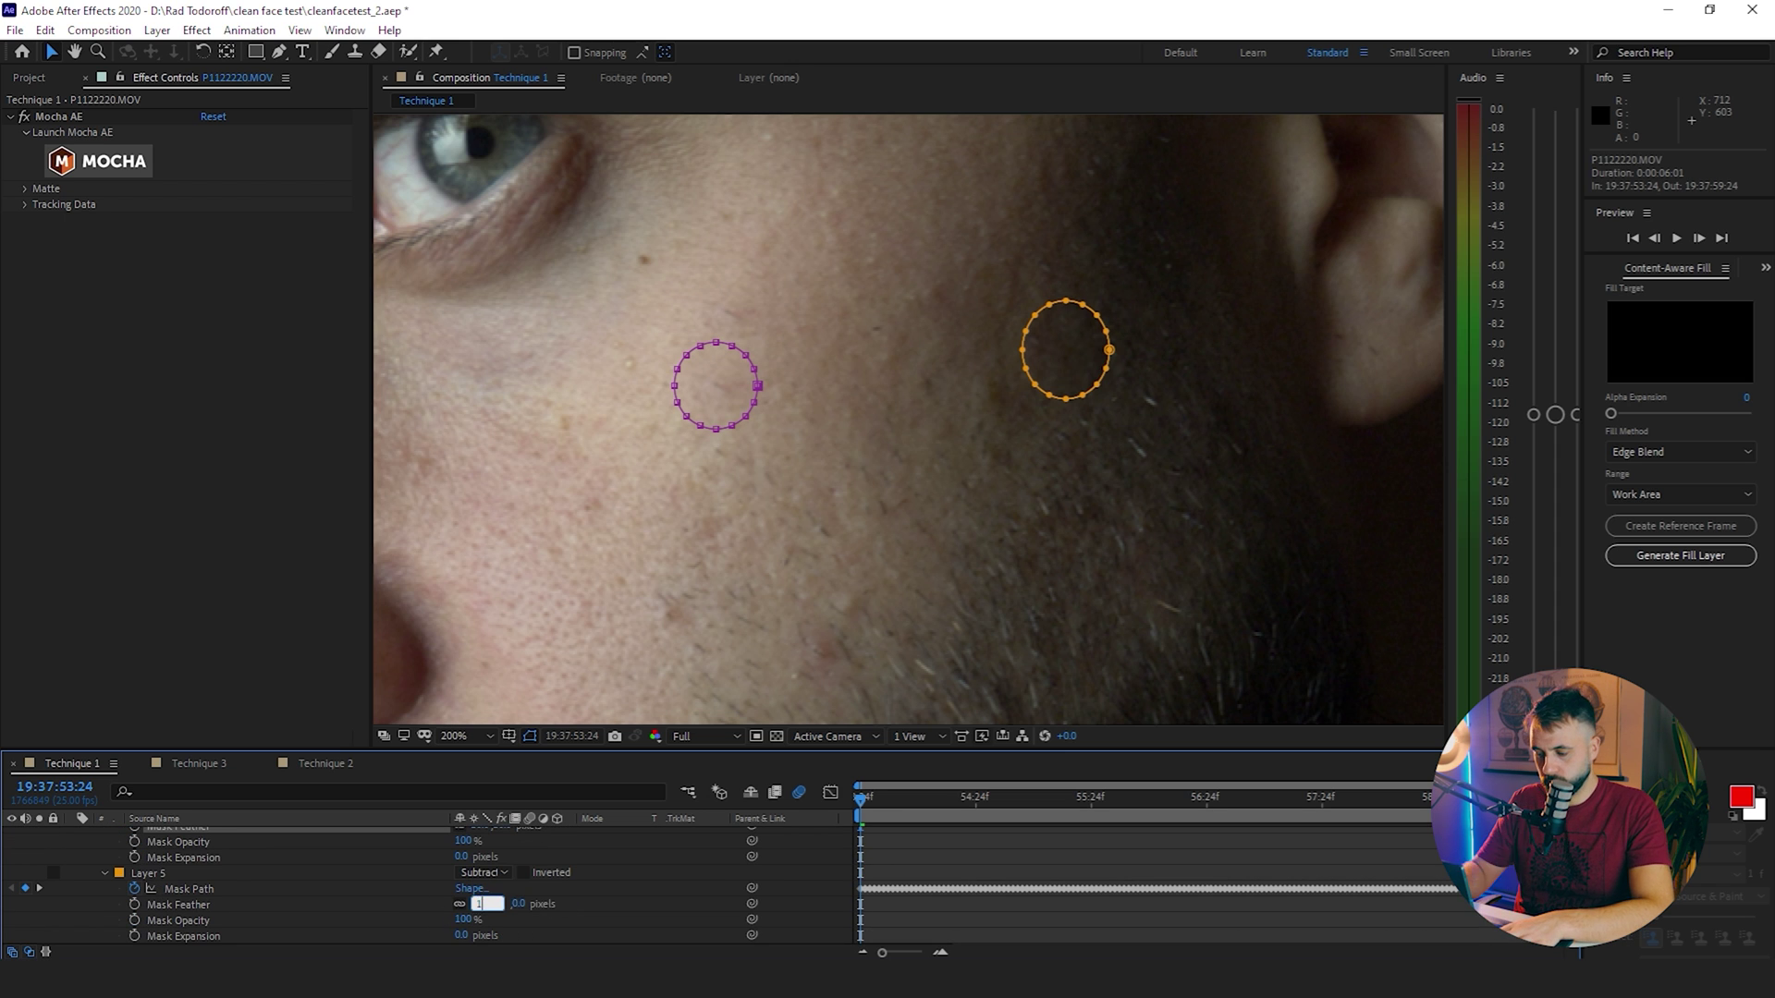
scroll(614, 426, "down", 4)
left_click(508, 385)
scroll(850, 458, "up", 2)
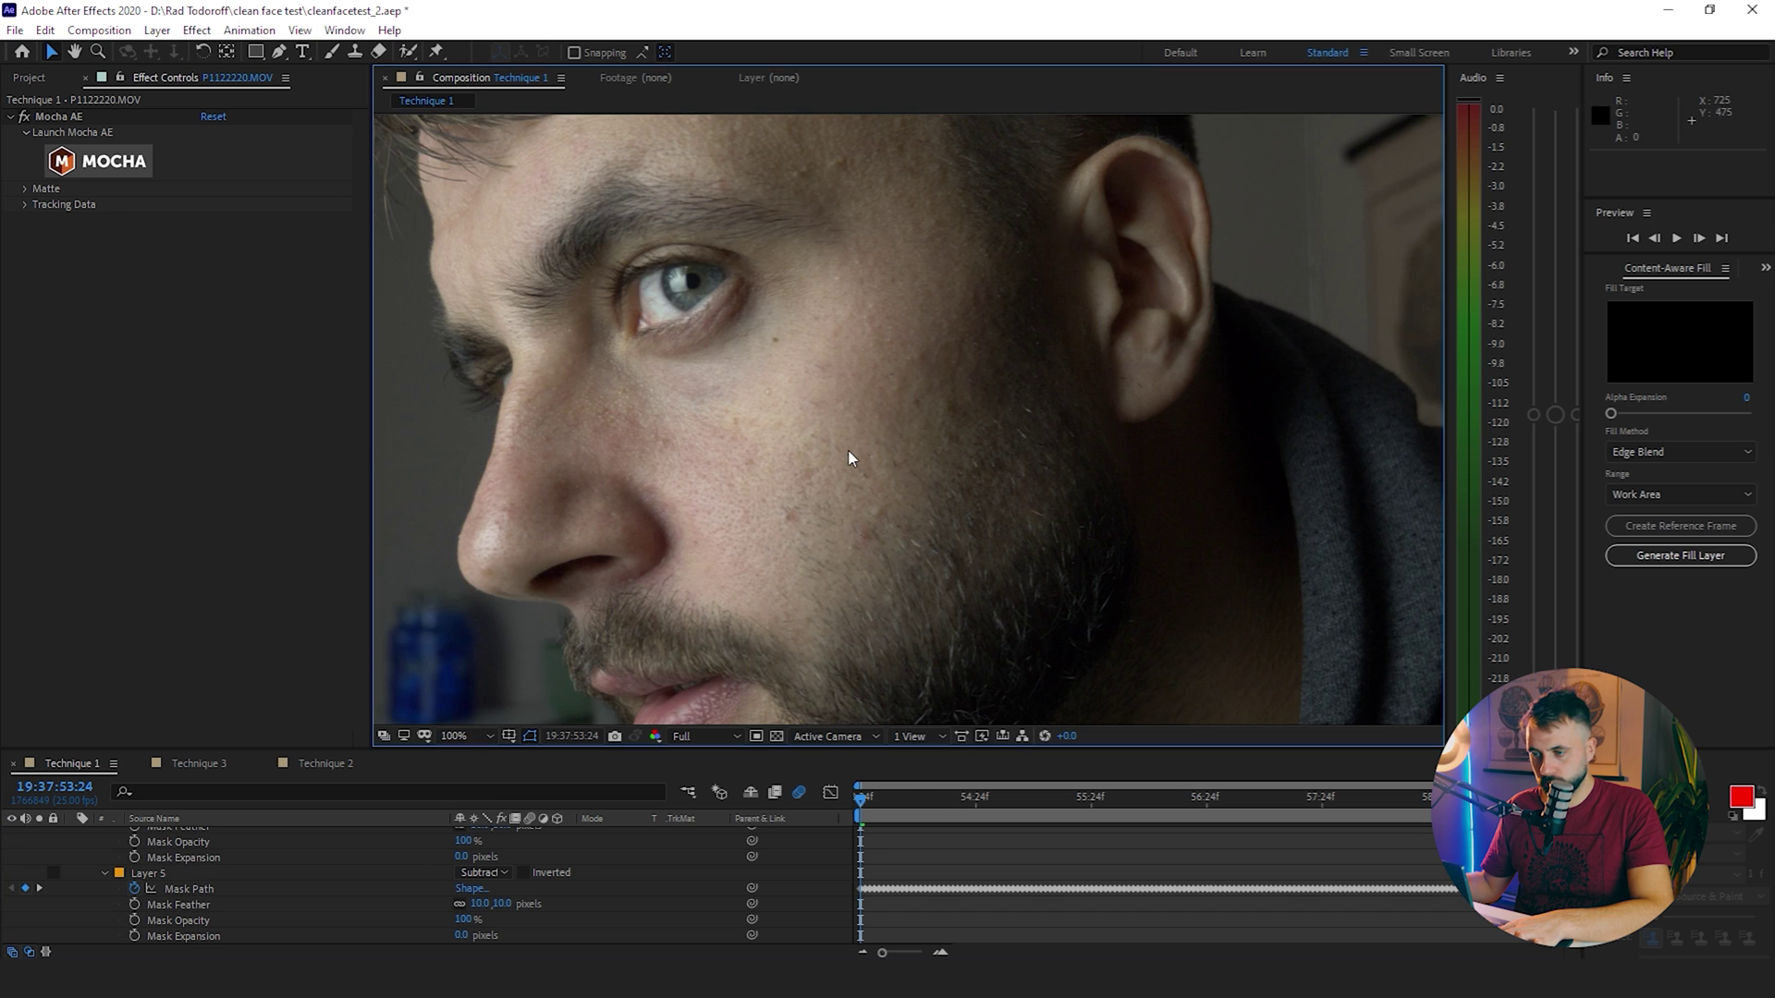
key("space")
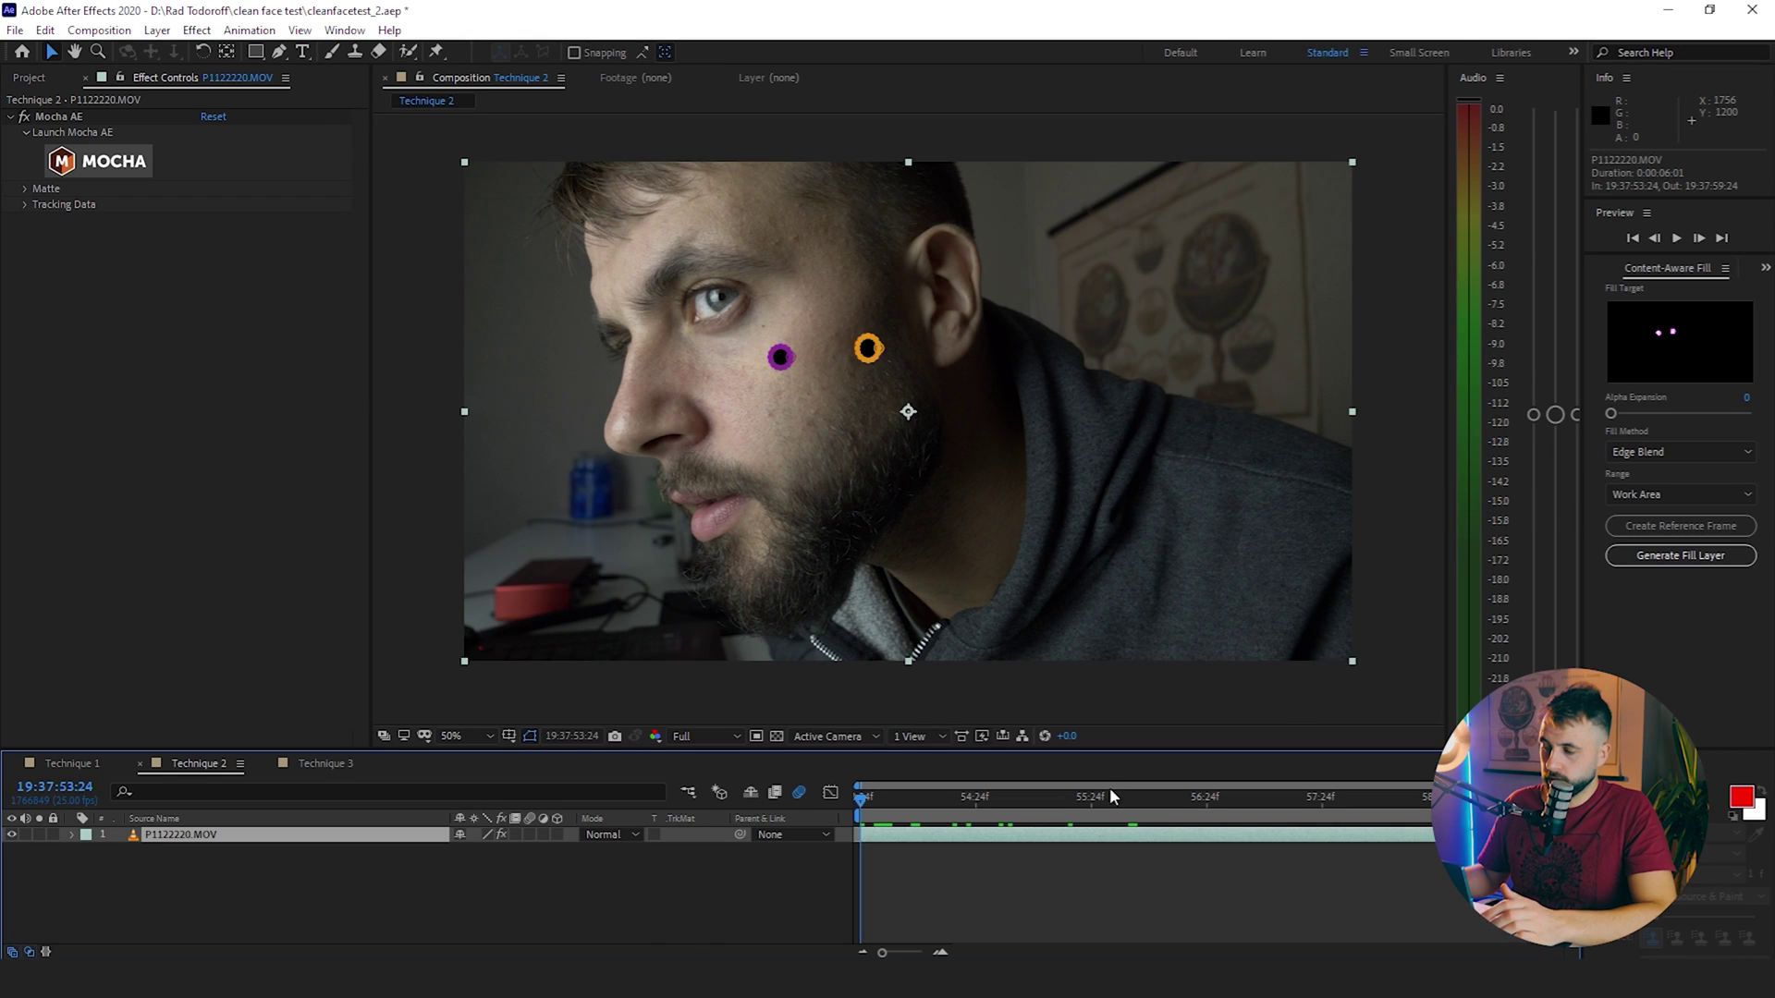
Keep Edge Blend as the fill method and generate a Content-Aware Fill layer for the masked footage.
left_click(1202, 694)
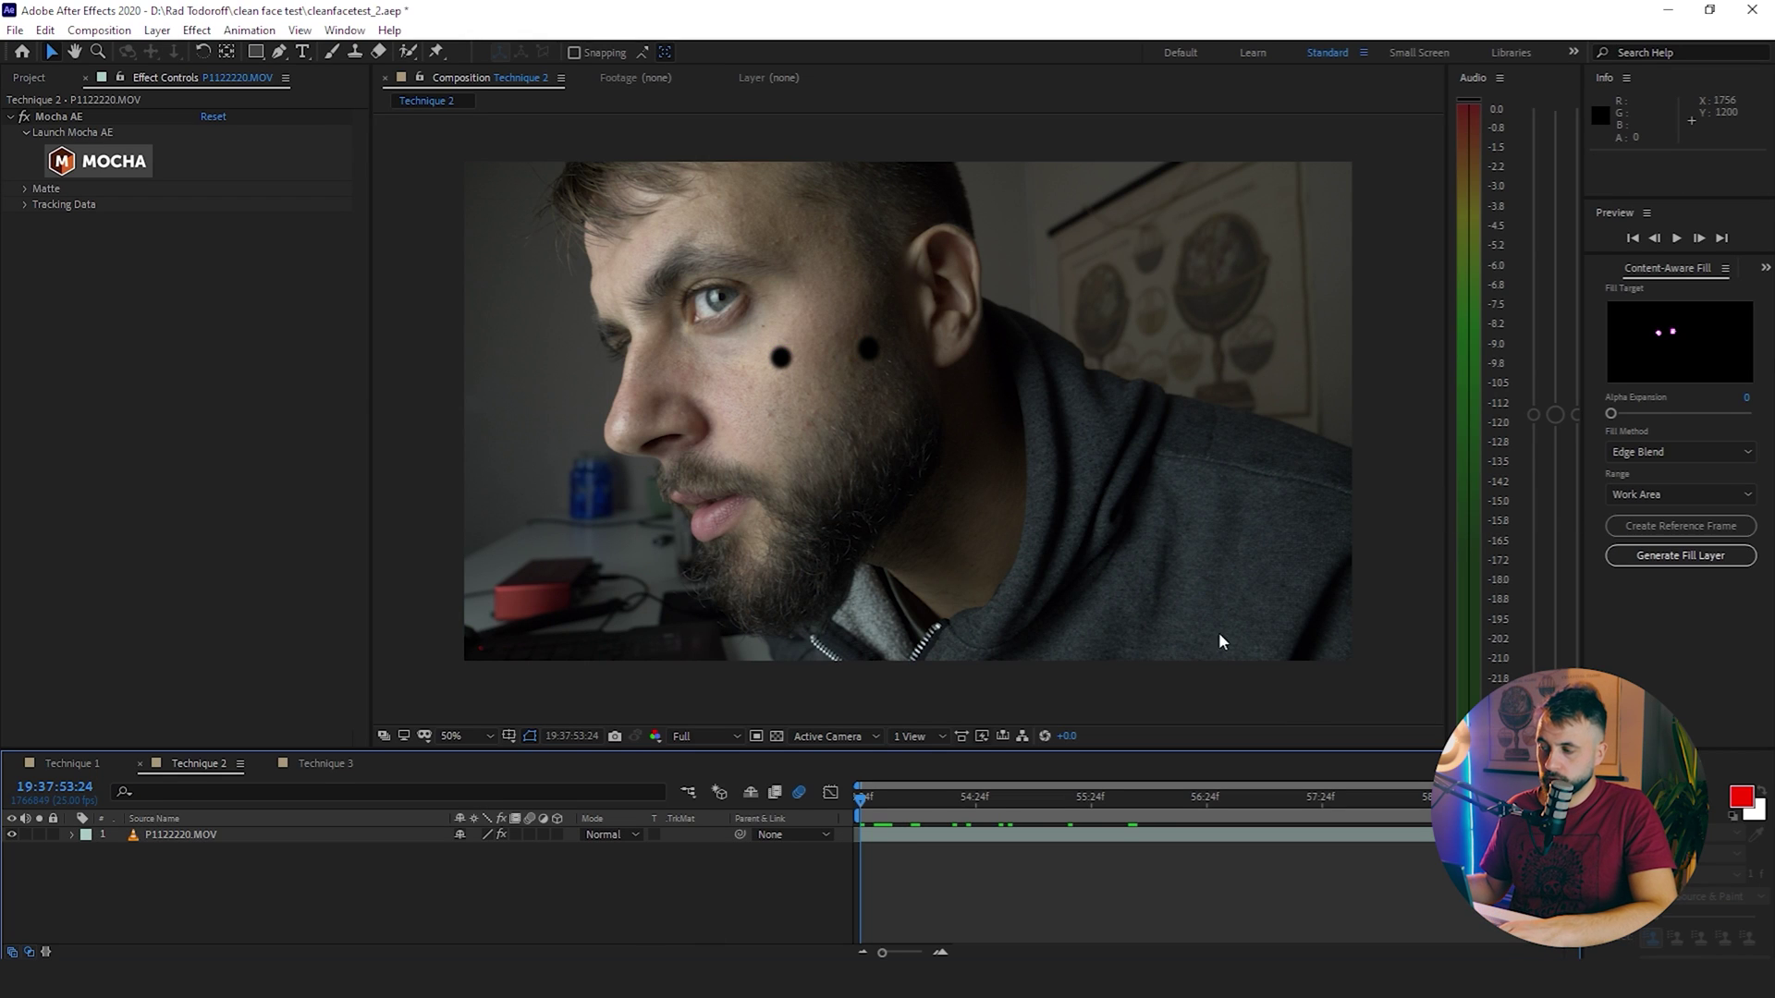
left_click(1655, 457)
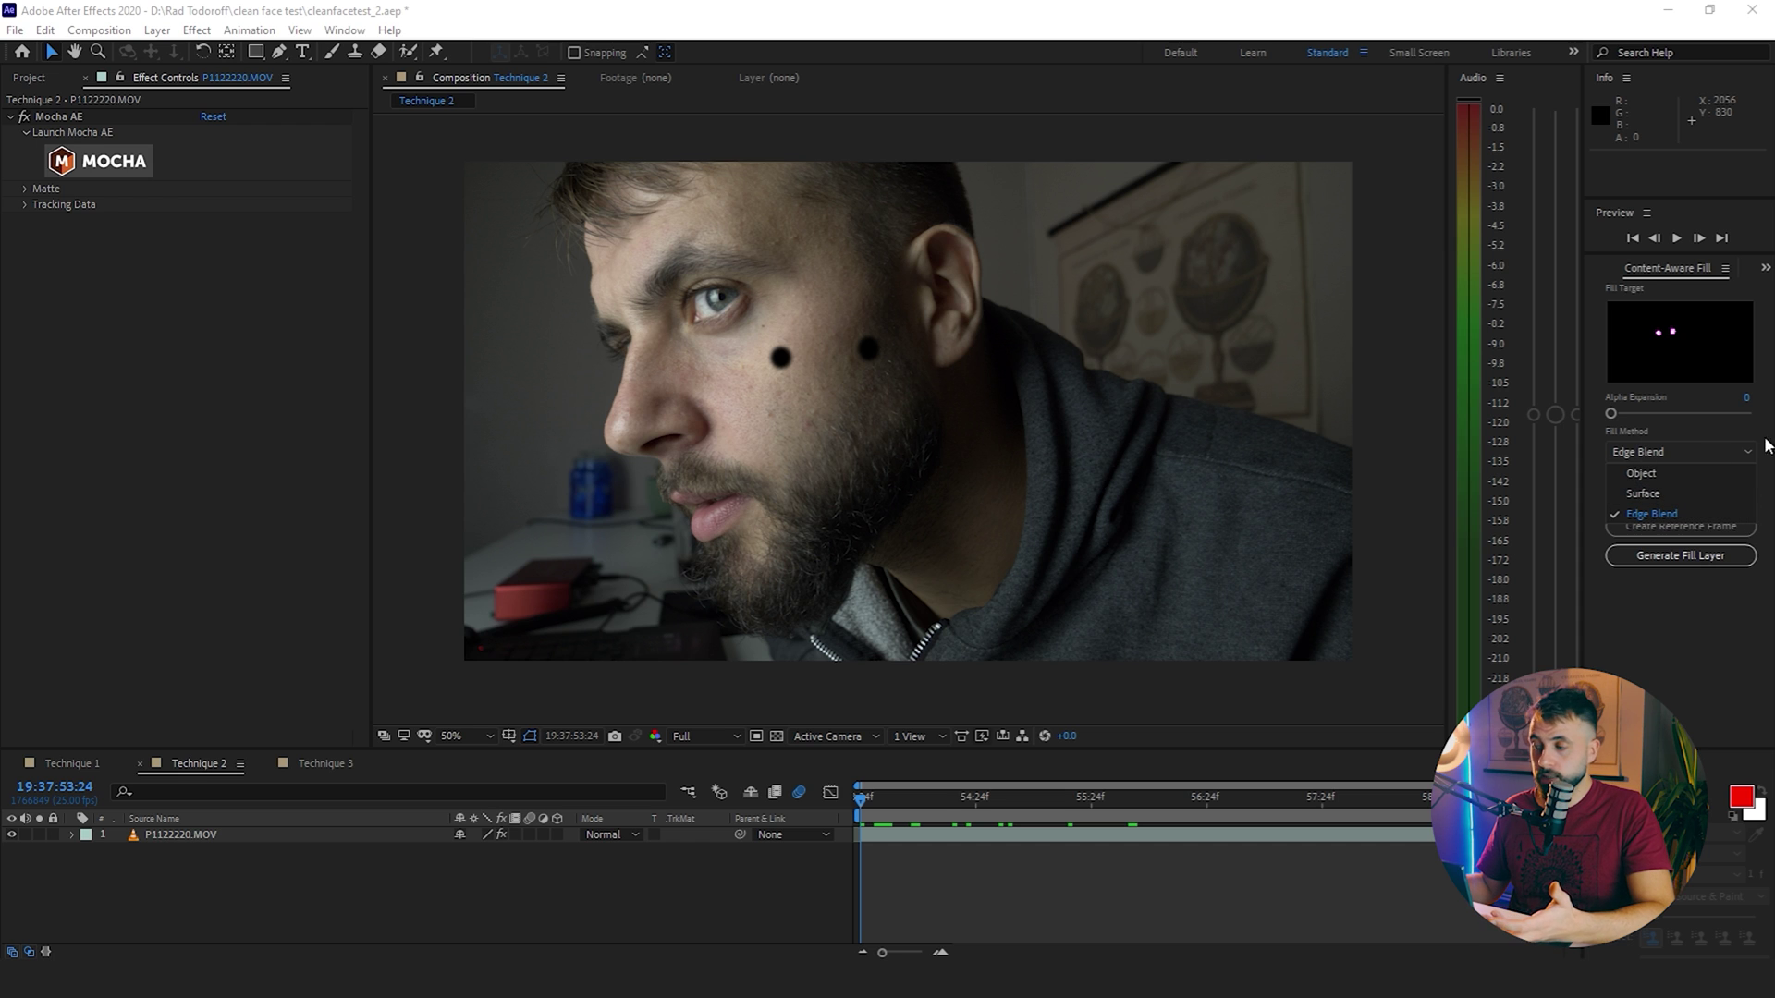
left_click(1677, 505)
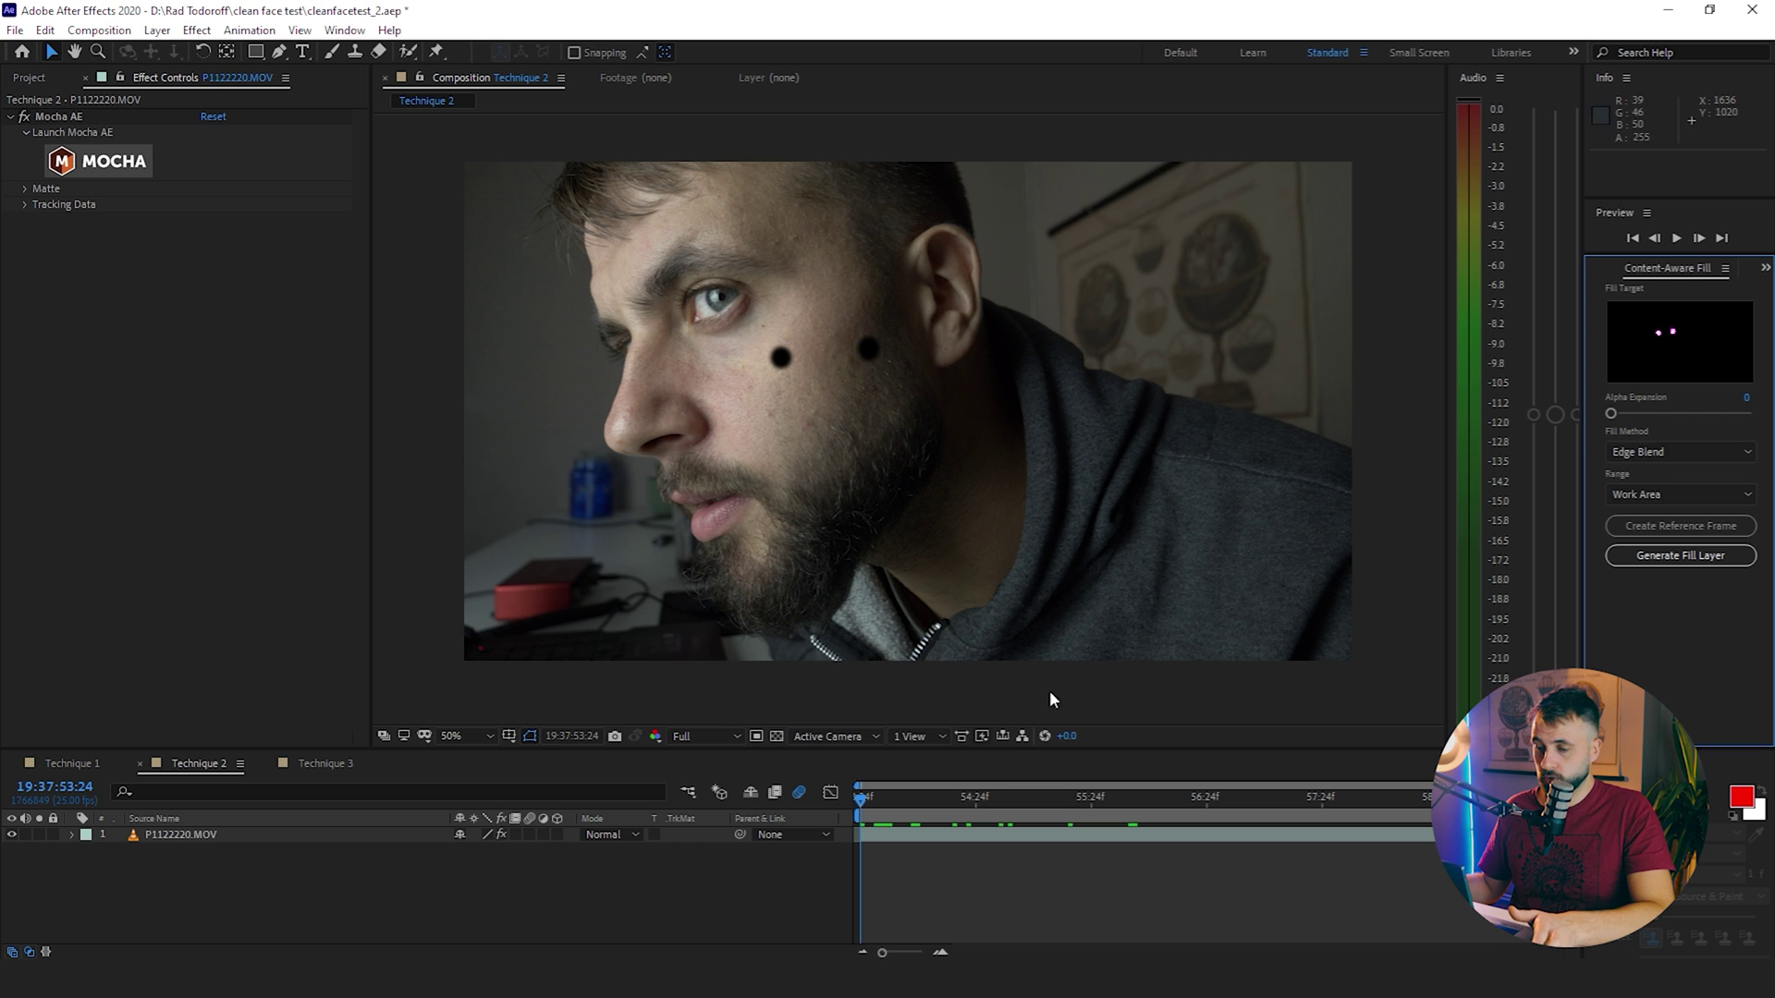
left_click(167, 837)
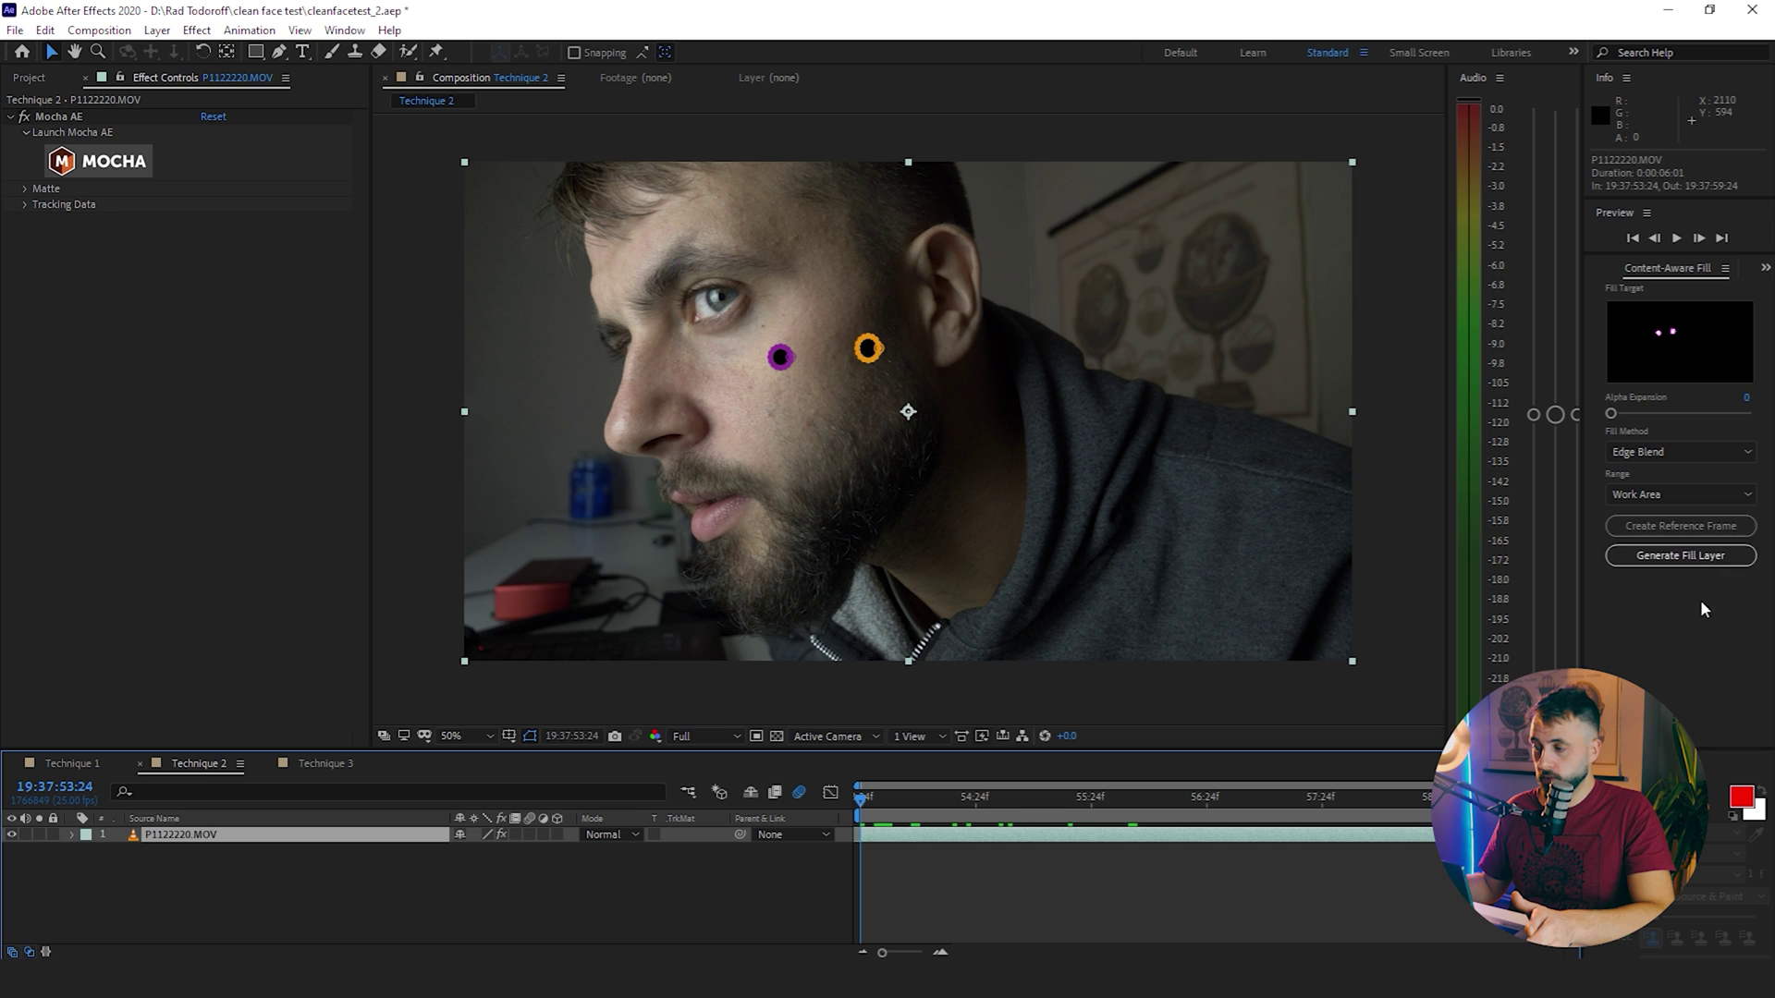
left_click(1697, 557)
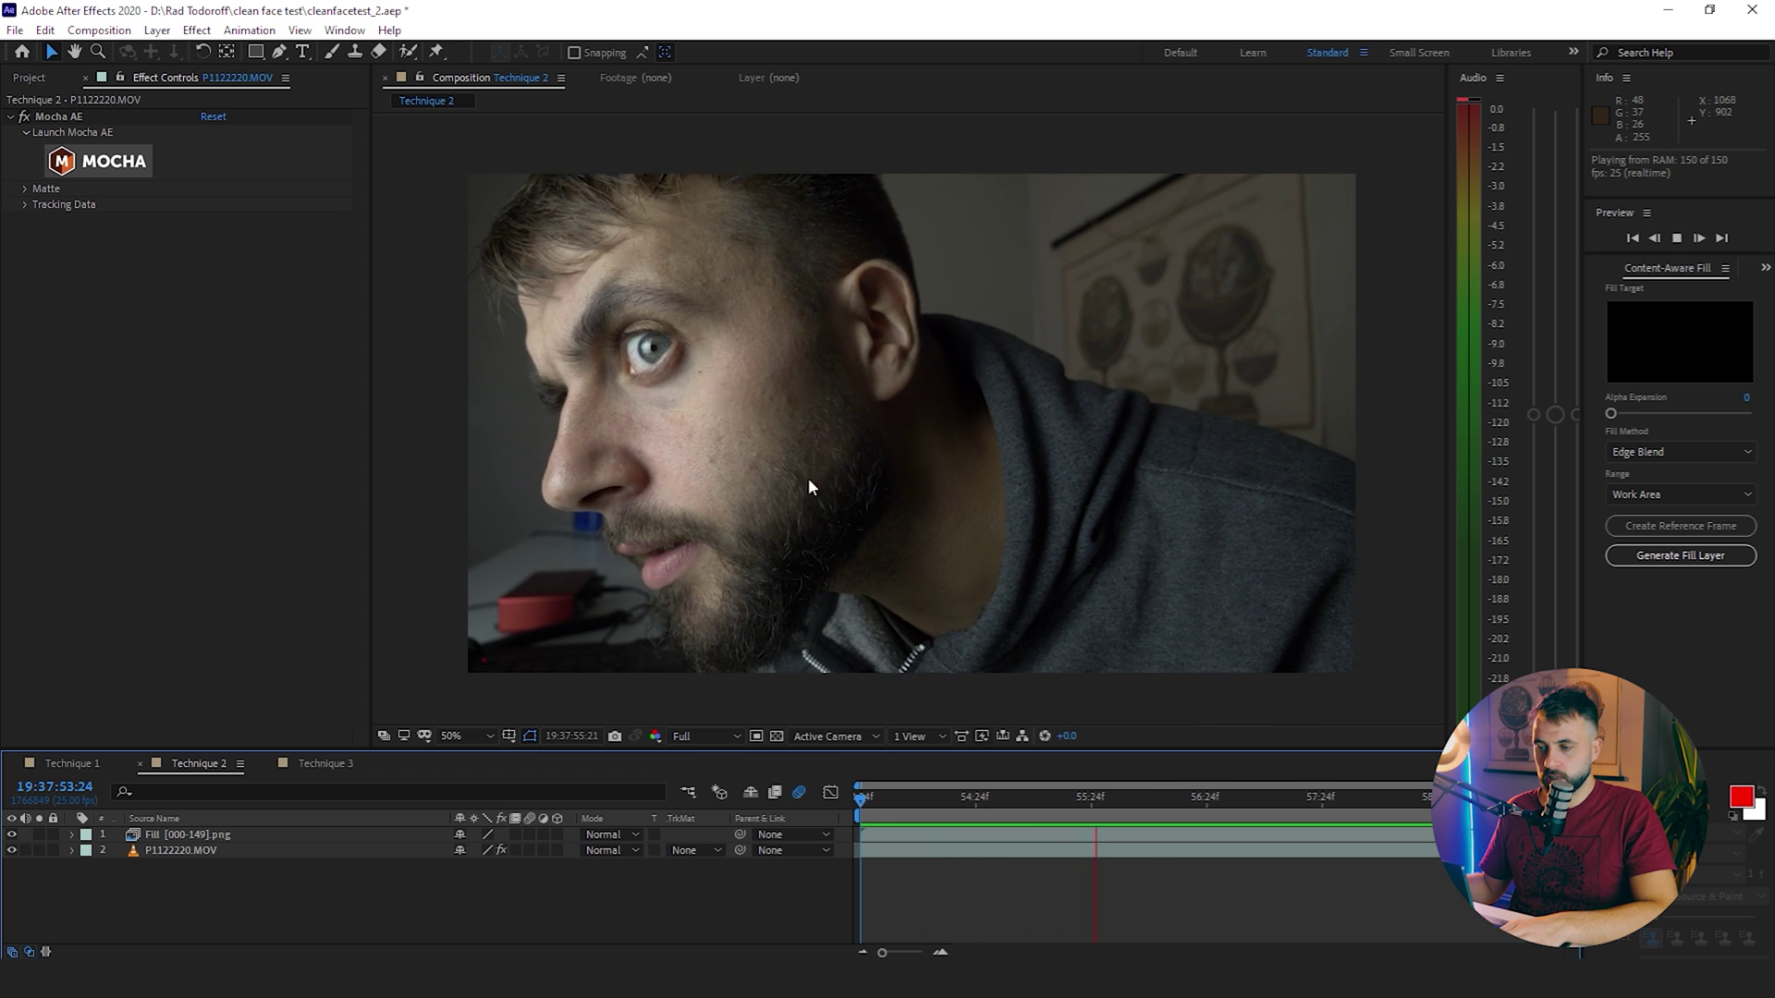
Pan over the face, play back the filled result, then zoom in on the repaired cheek.
key("space")
scroll(750, 327, "up", 2)
left_click_drag(751, 327, 874, 454)
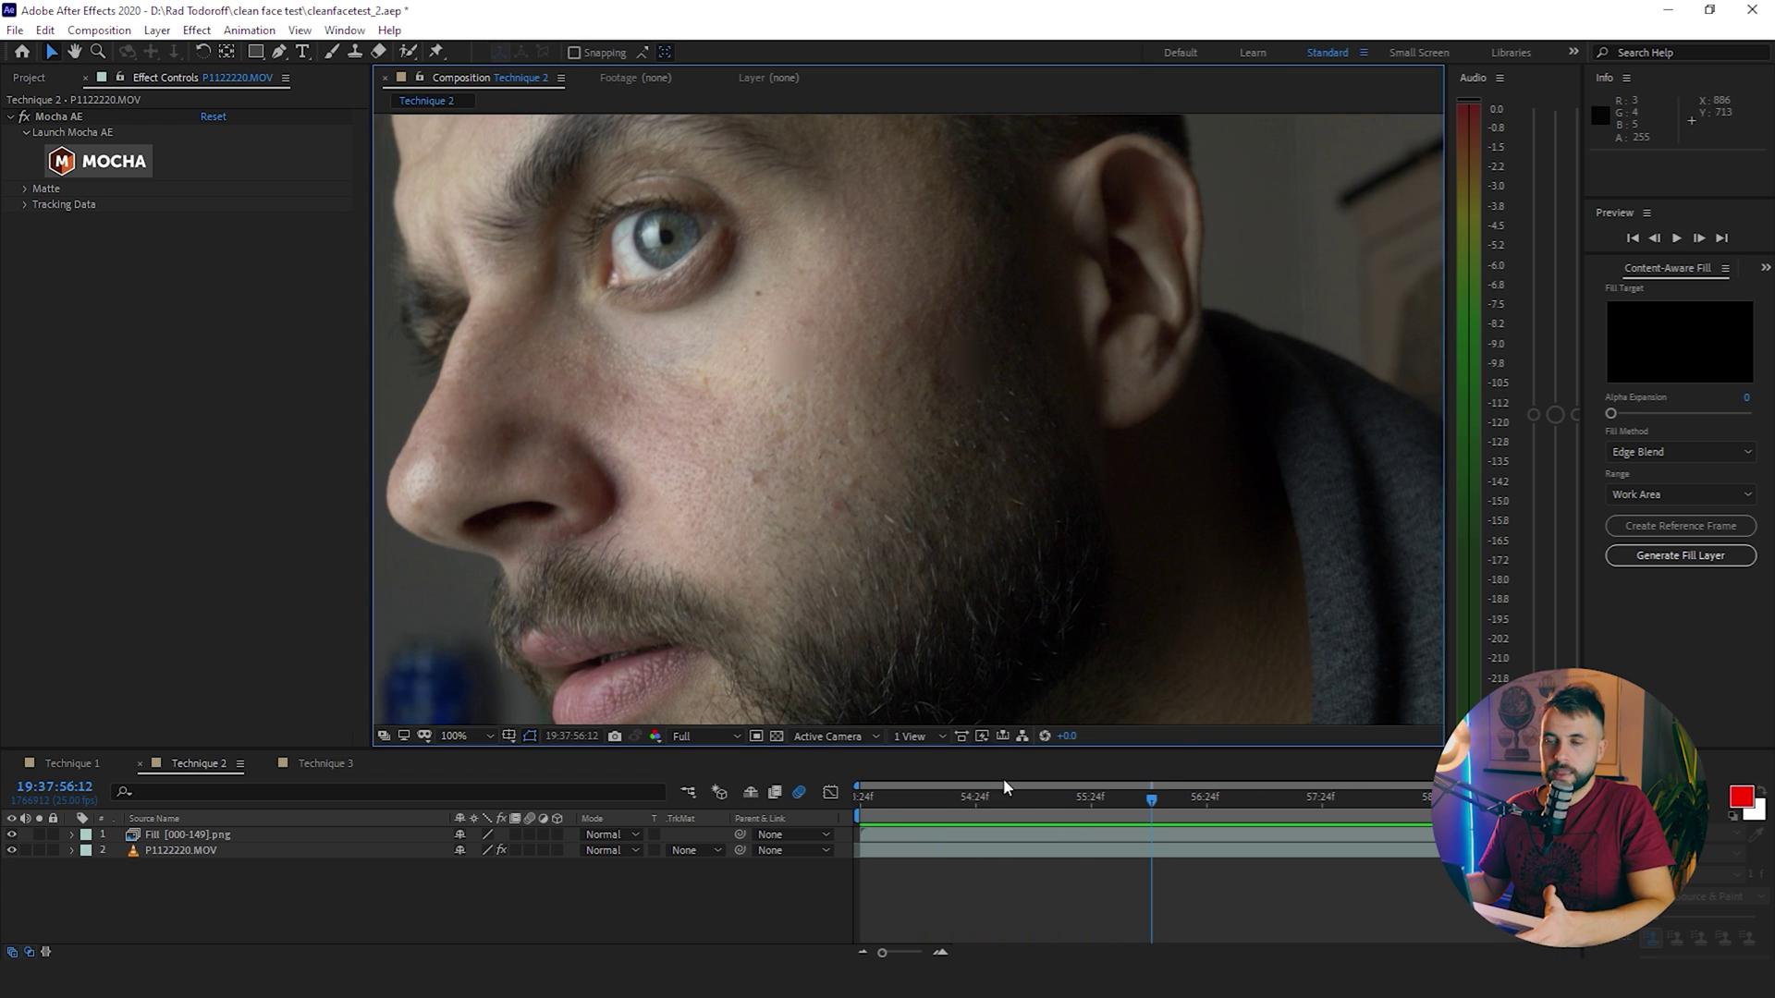
key("space")
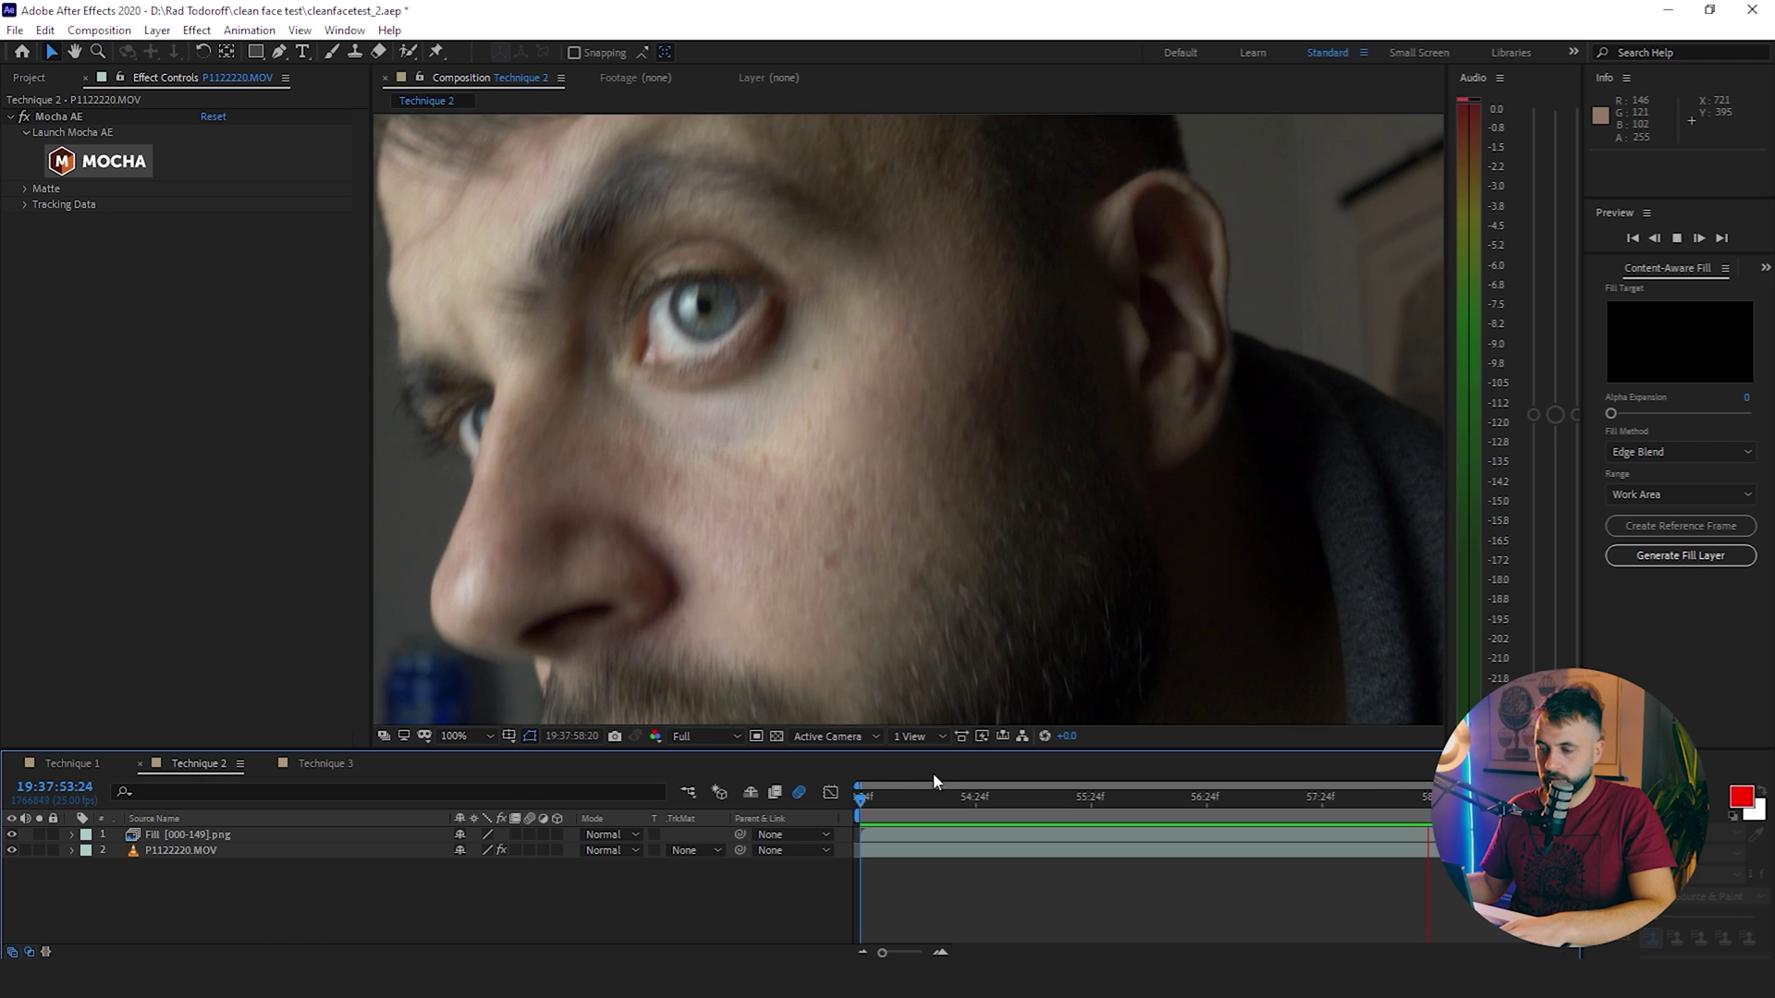
key("space")
scroll(784, 468, "up", 4)
left_click_drag(784, 468, 1147, 390)
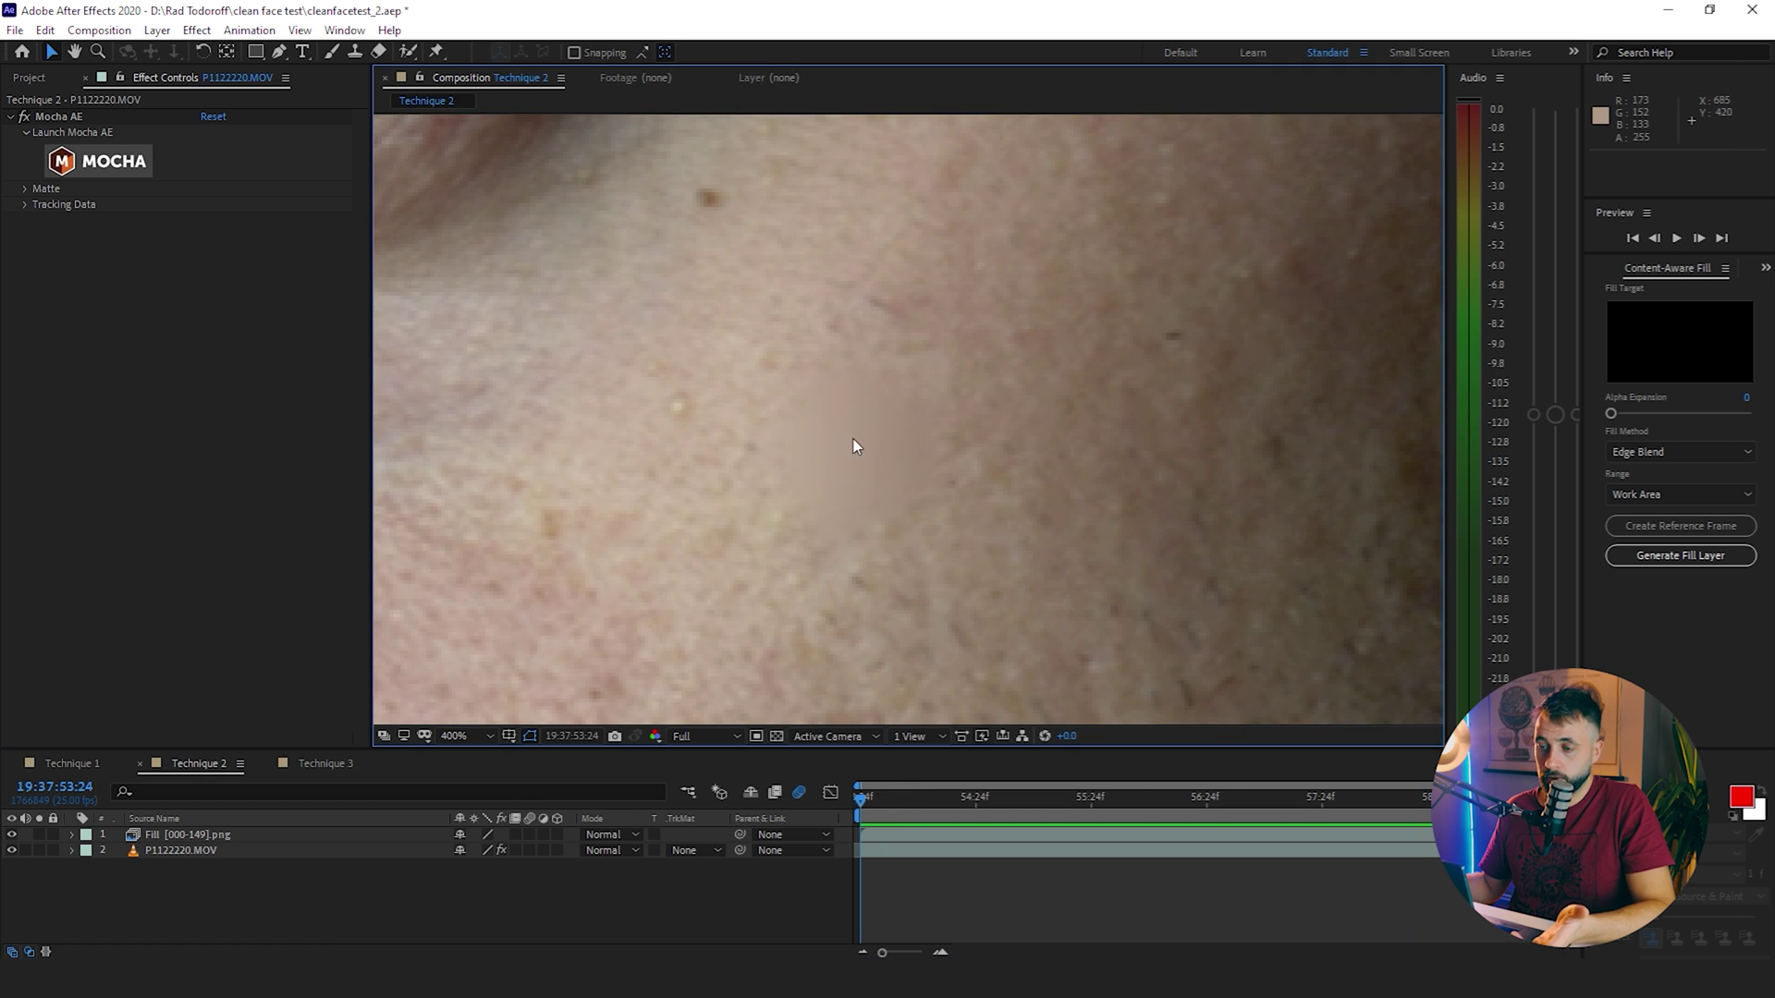
Apply the Noise effect at 5% to the Fill [000-149].png layer.
left_click(291, 835)
key("ctrl+space")
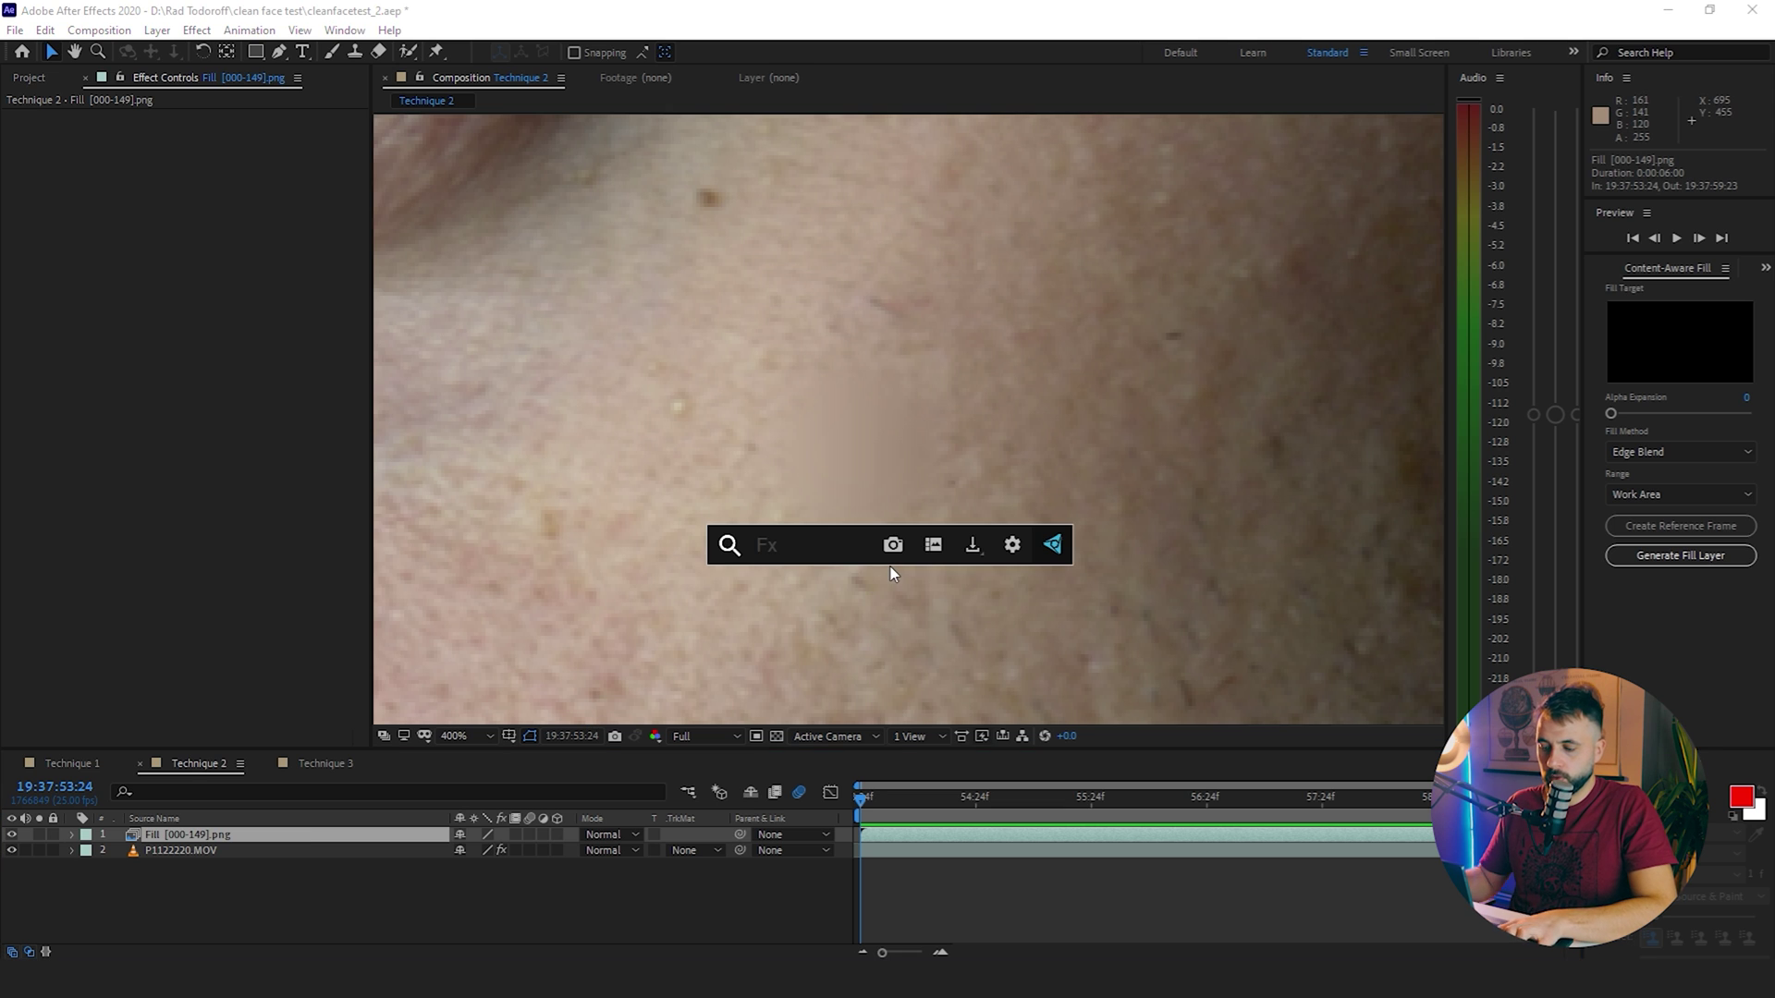
type("noise")
key("Return")
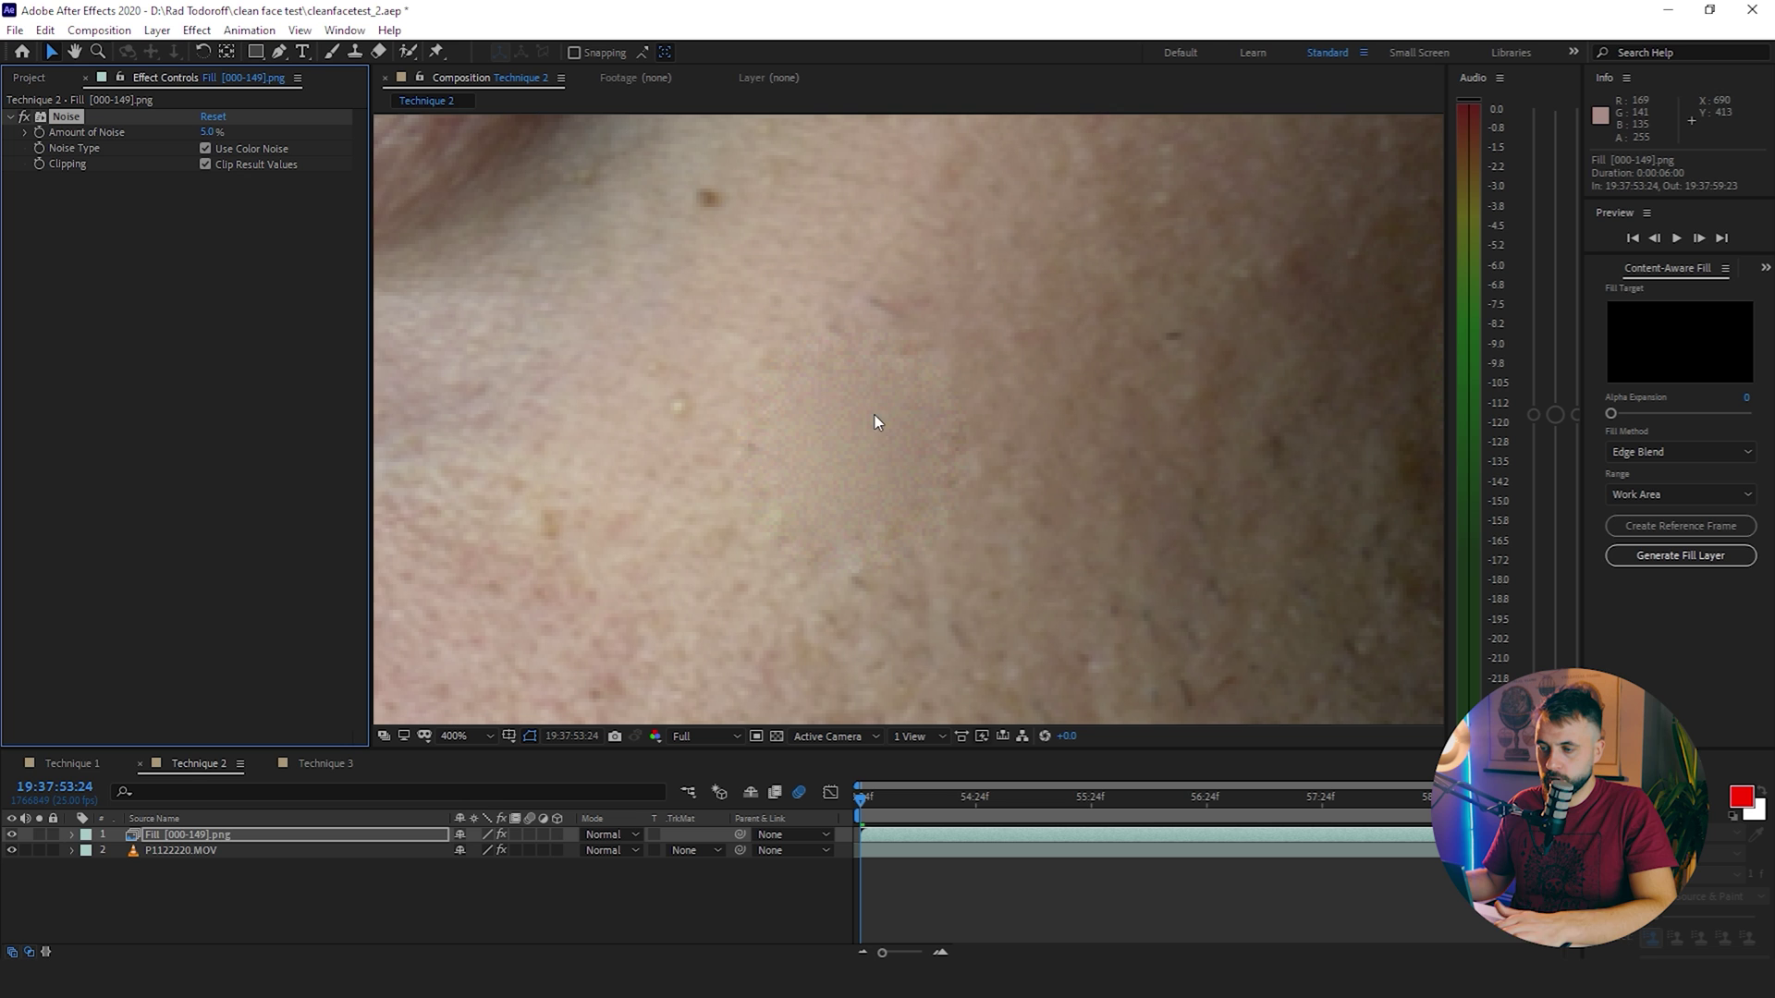
Zoom and pan across the face and move to a later frame to check the grain.
scroll(826, 386, "down", 1)
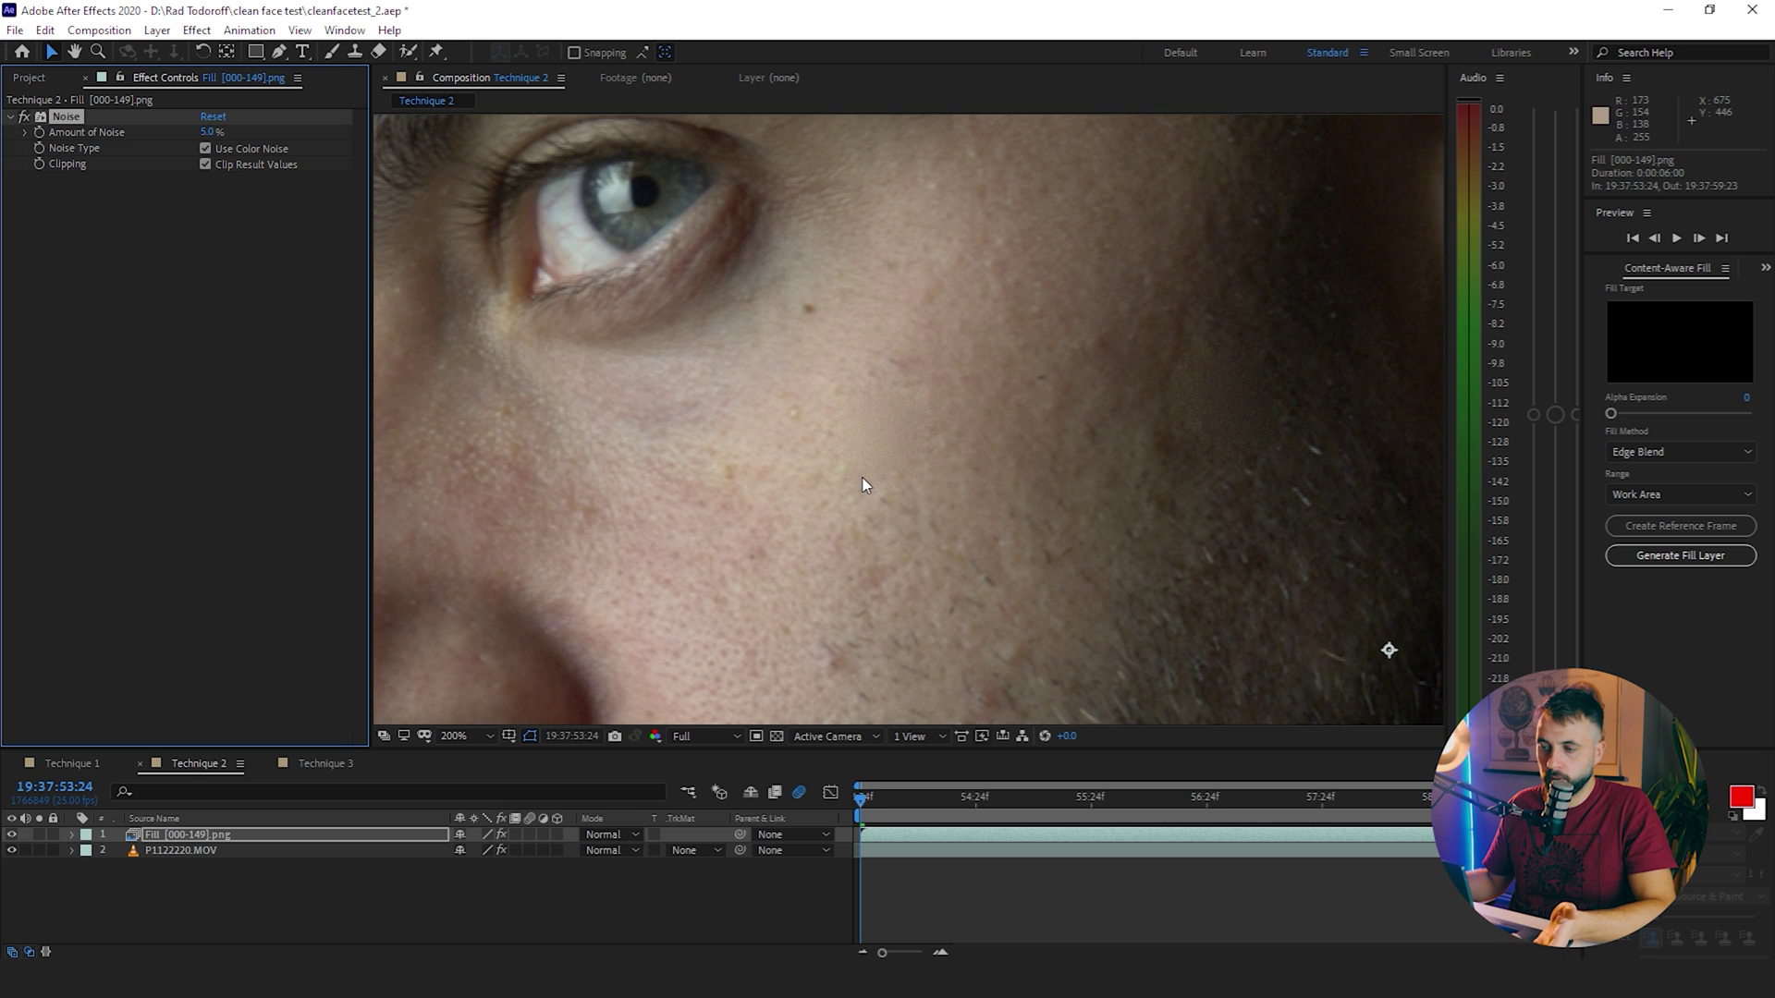
scroll(896, 406, "up", 1)
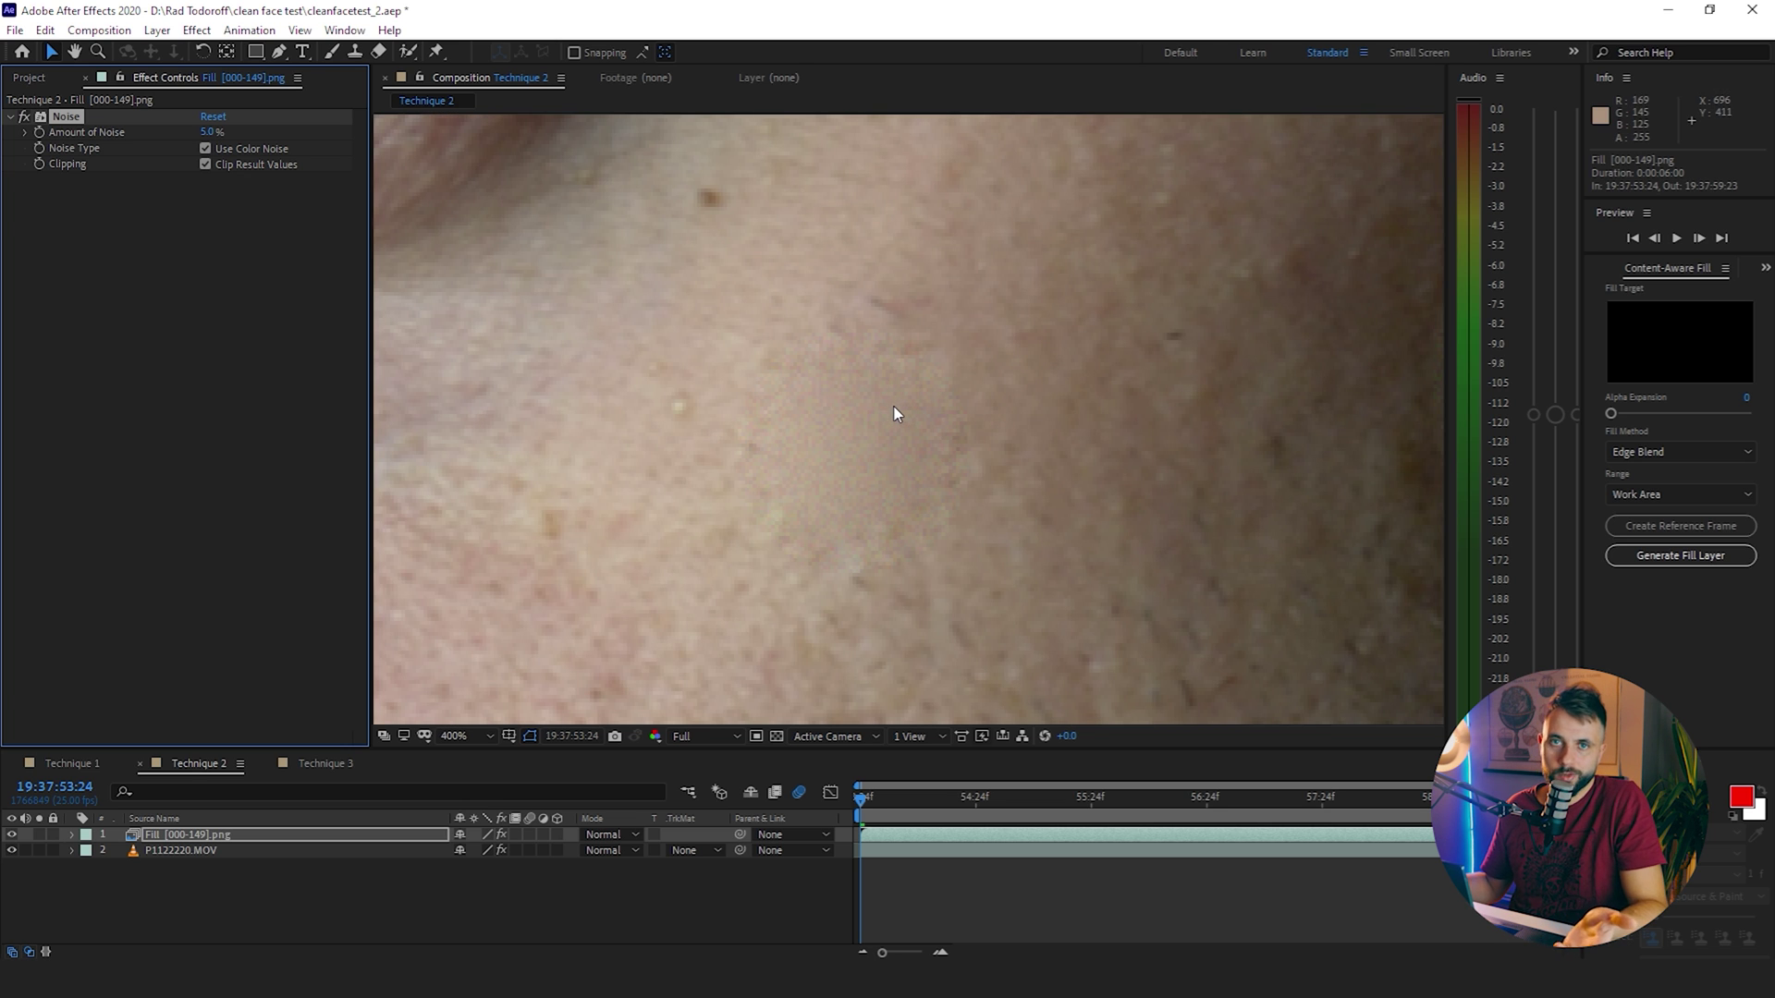
scroll(756, 559, "down", 3)
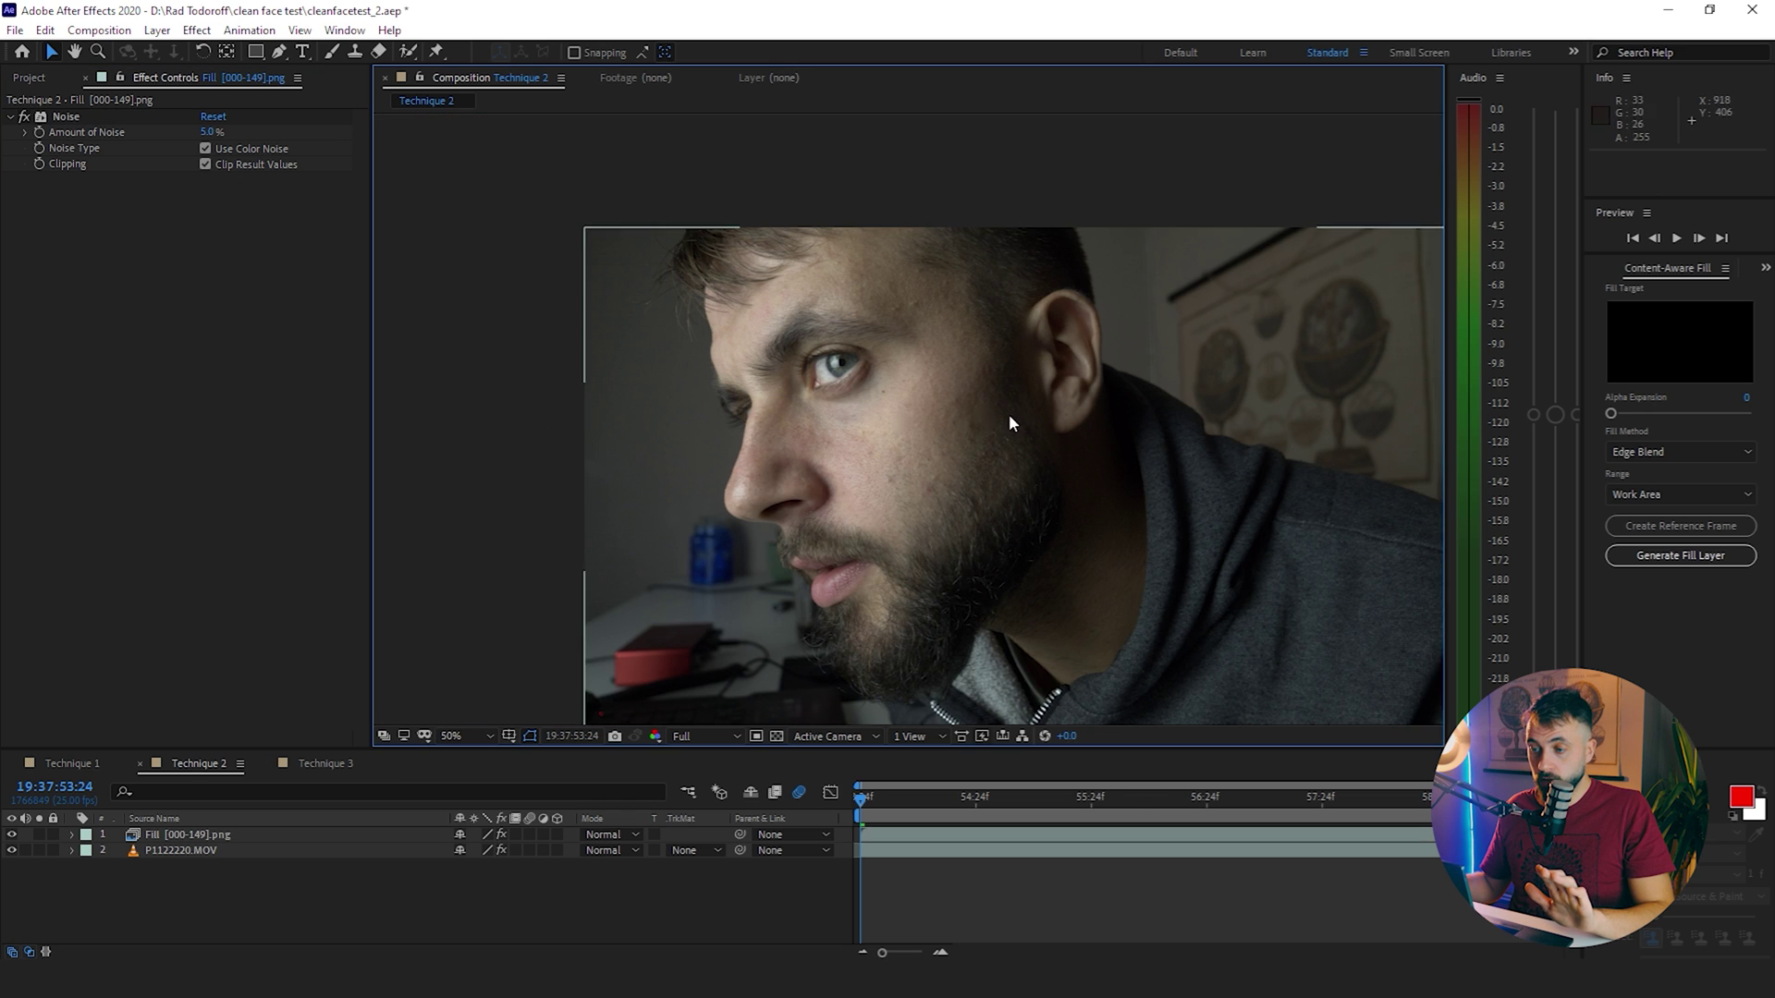
scroll(1007, 416, "up", 1)
left_click_drag(1008, 419, 918, 370)
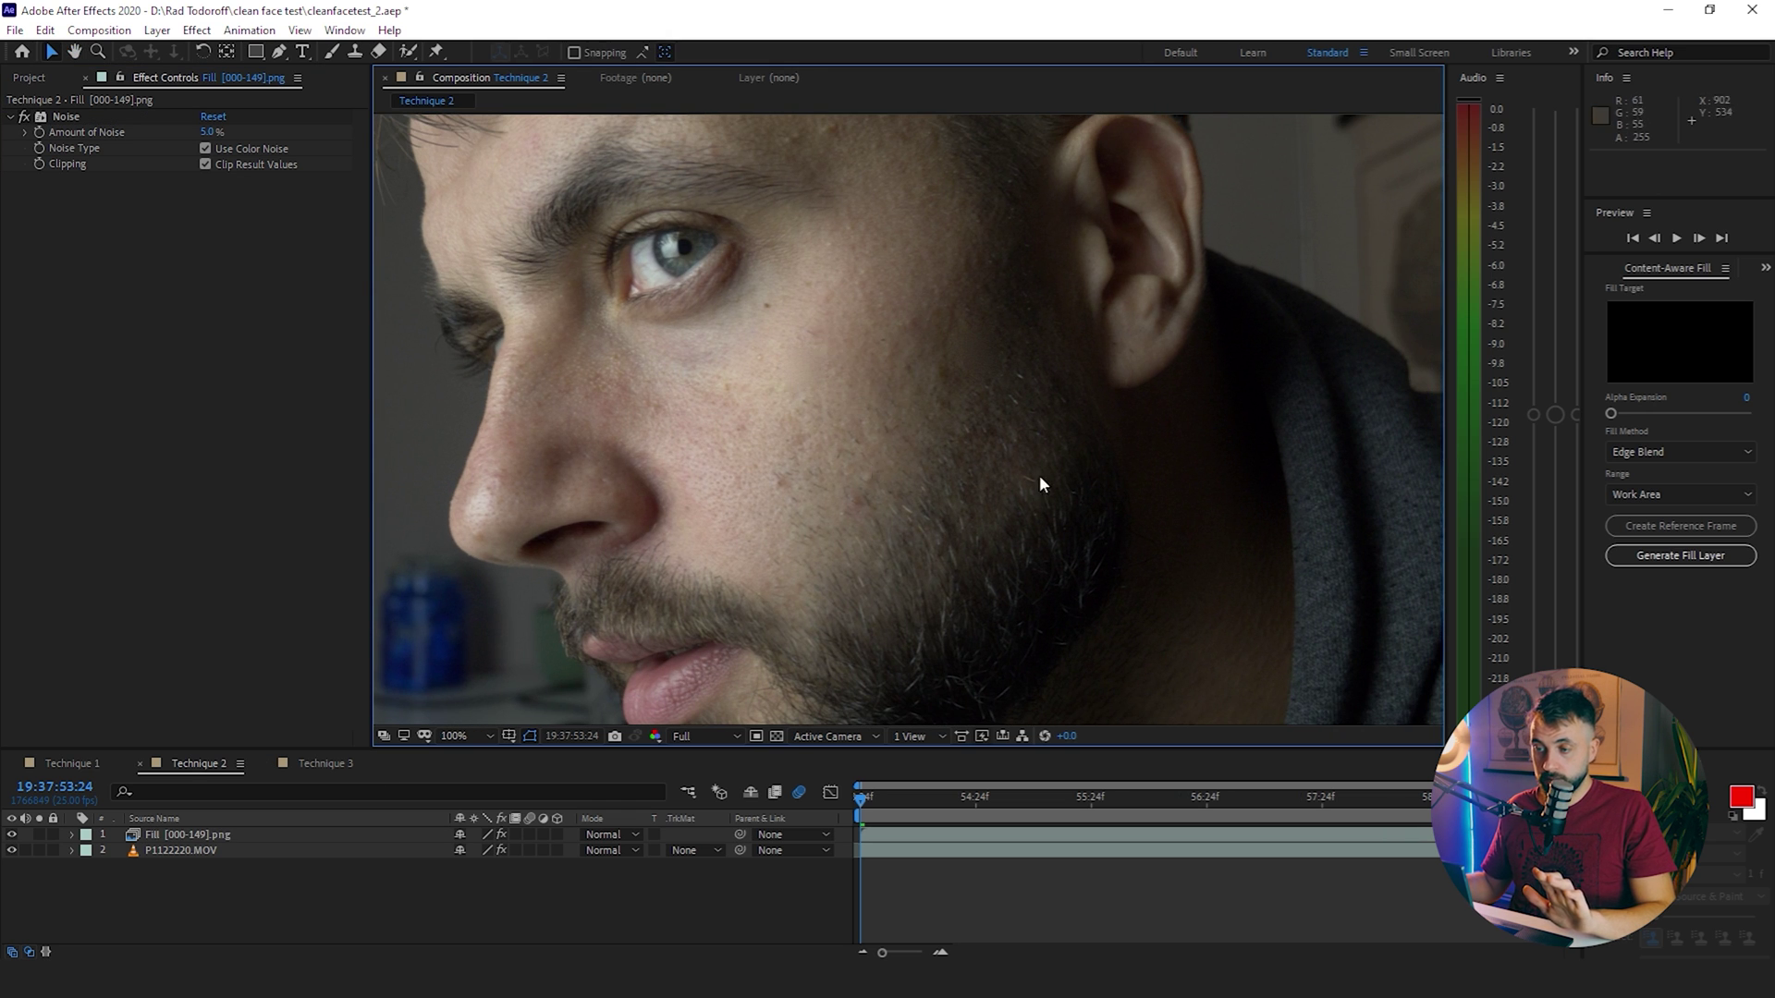
left_click_drag(945, 804, 1095, 767)
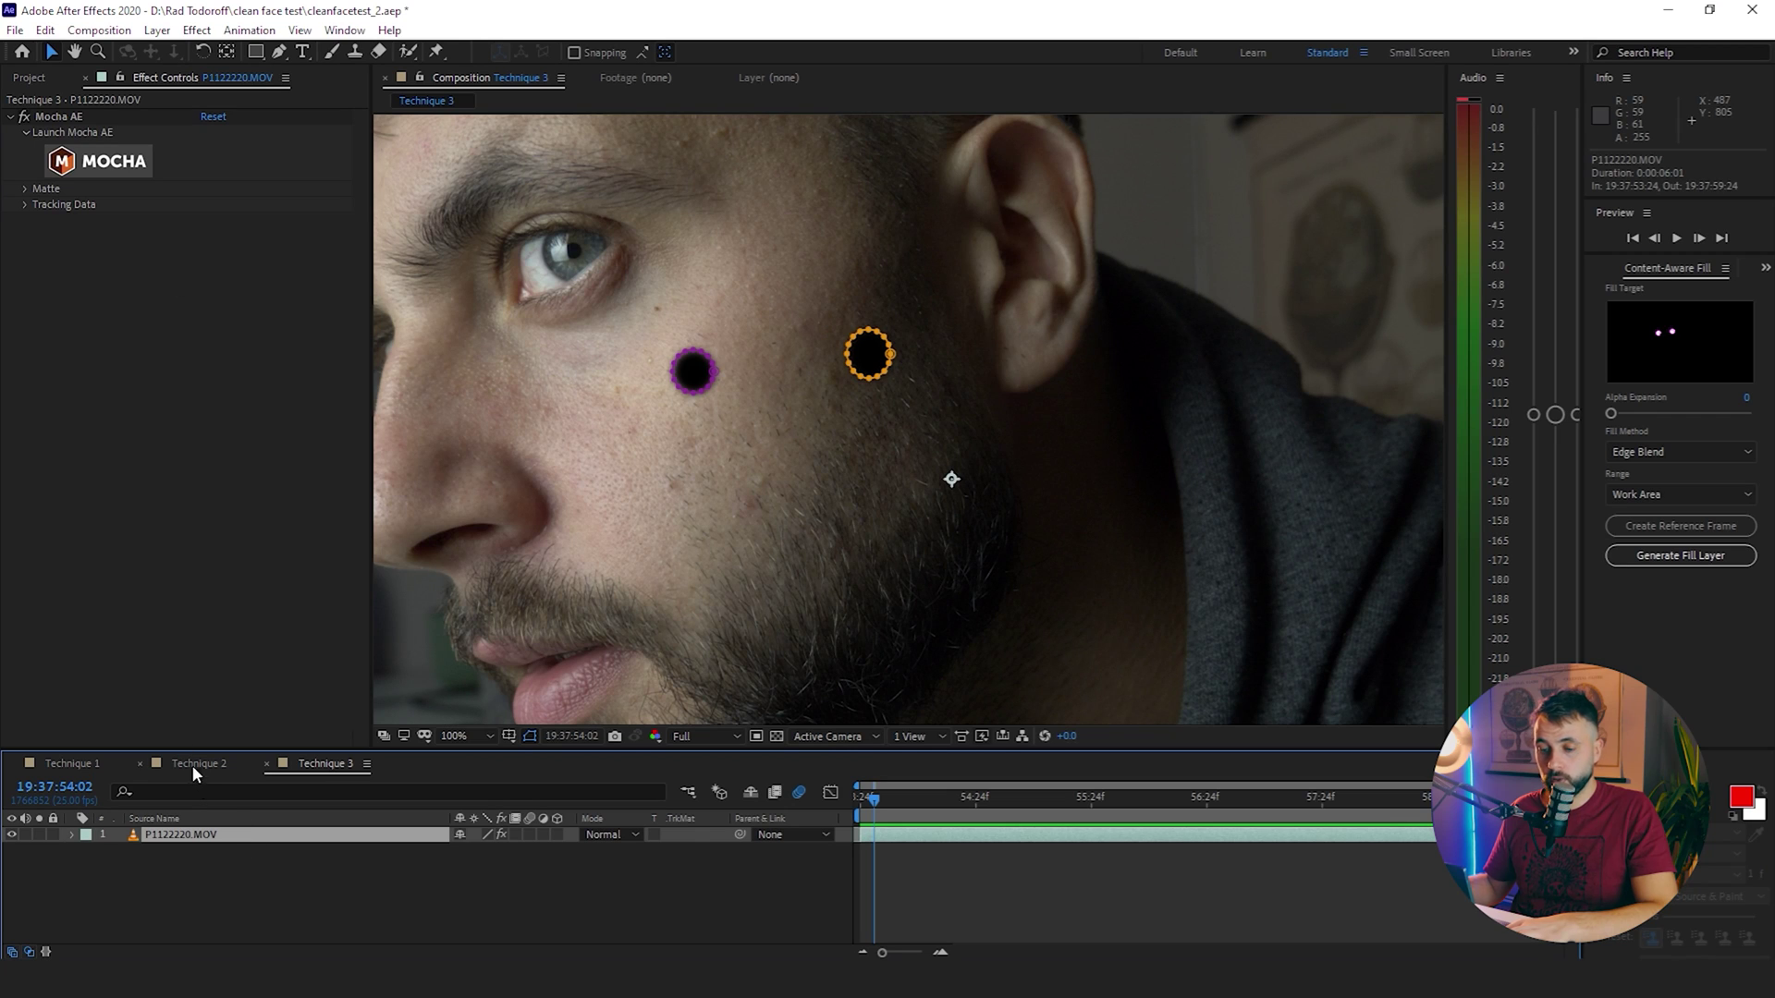
Duplicate the footage layer and set the top copy's Layer 4 and Layer 5 masks to Add.
key("ctrl+d")
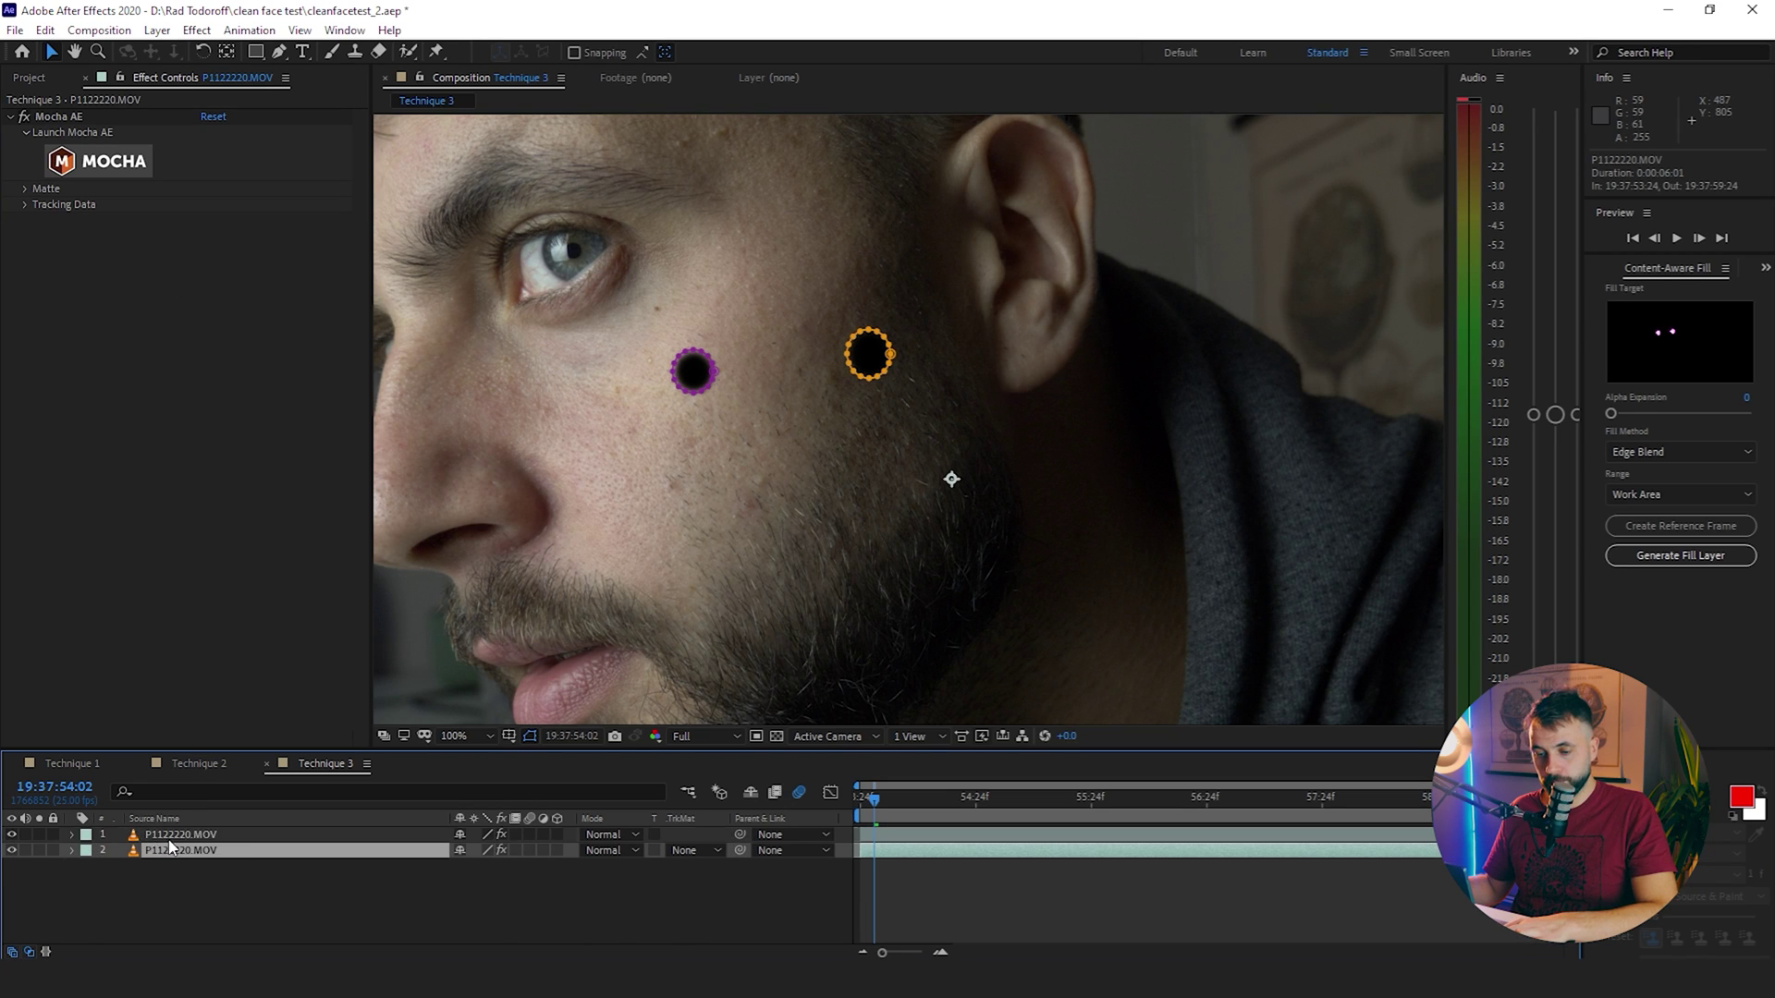
key("m")
left_click(502, 852)
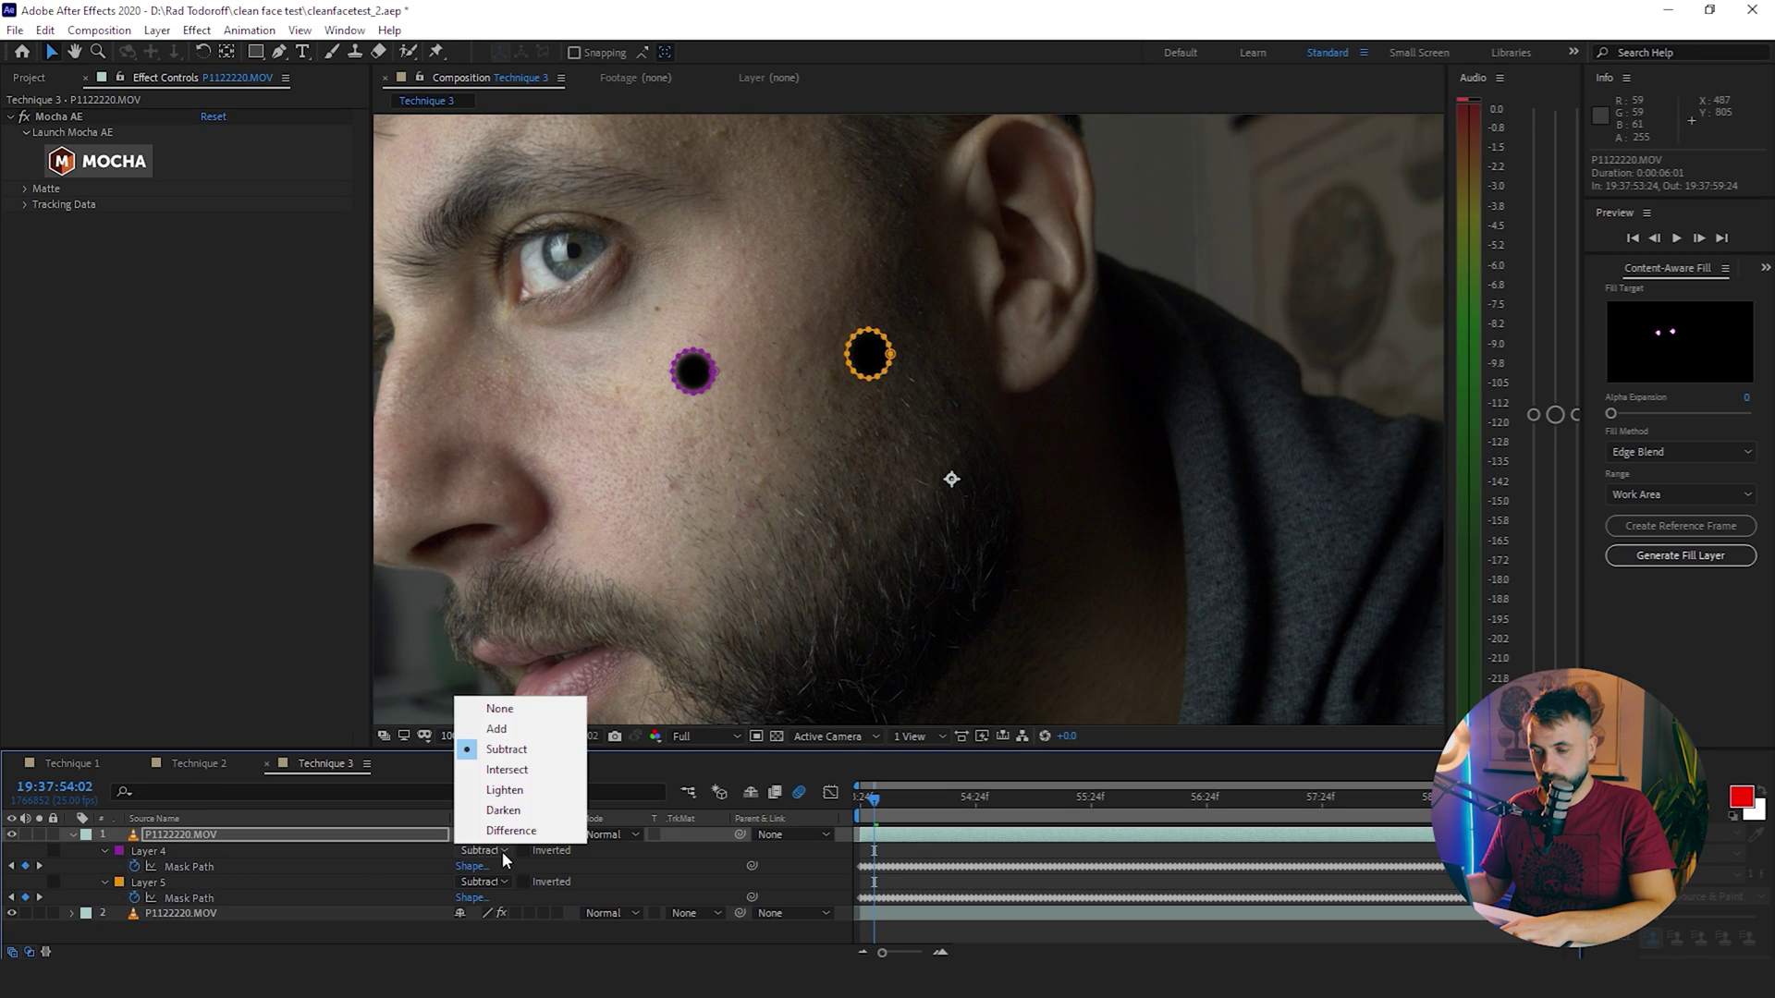
left_click(504, 724)
left_click(492, 881)
left_click(504, 761)
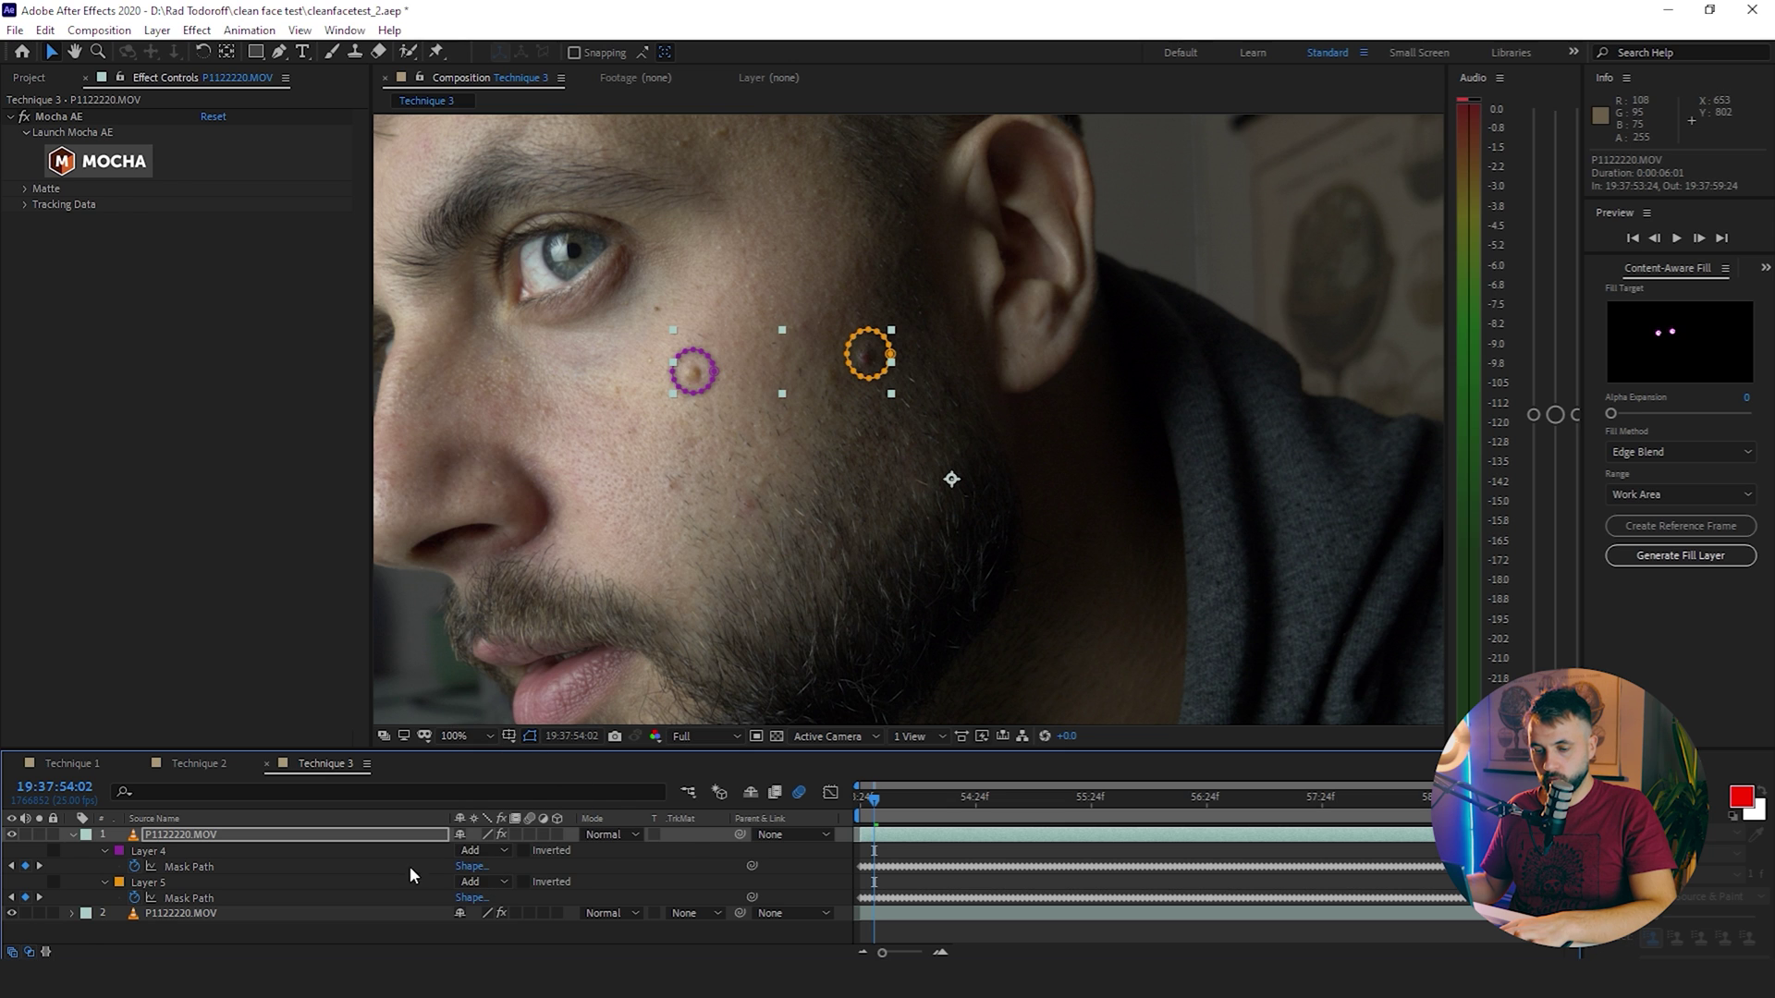
left_click(80, 834)
Hide and re-show the bottom copy to check the isolated spots, then reveal its masks.
left_click(11, 851)
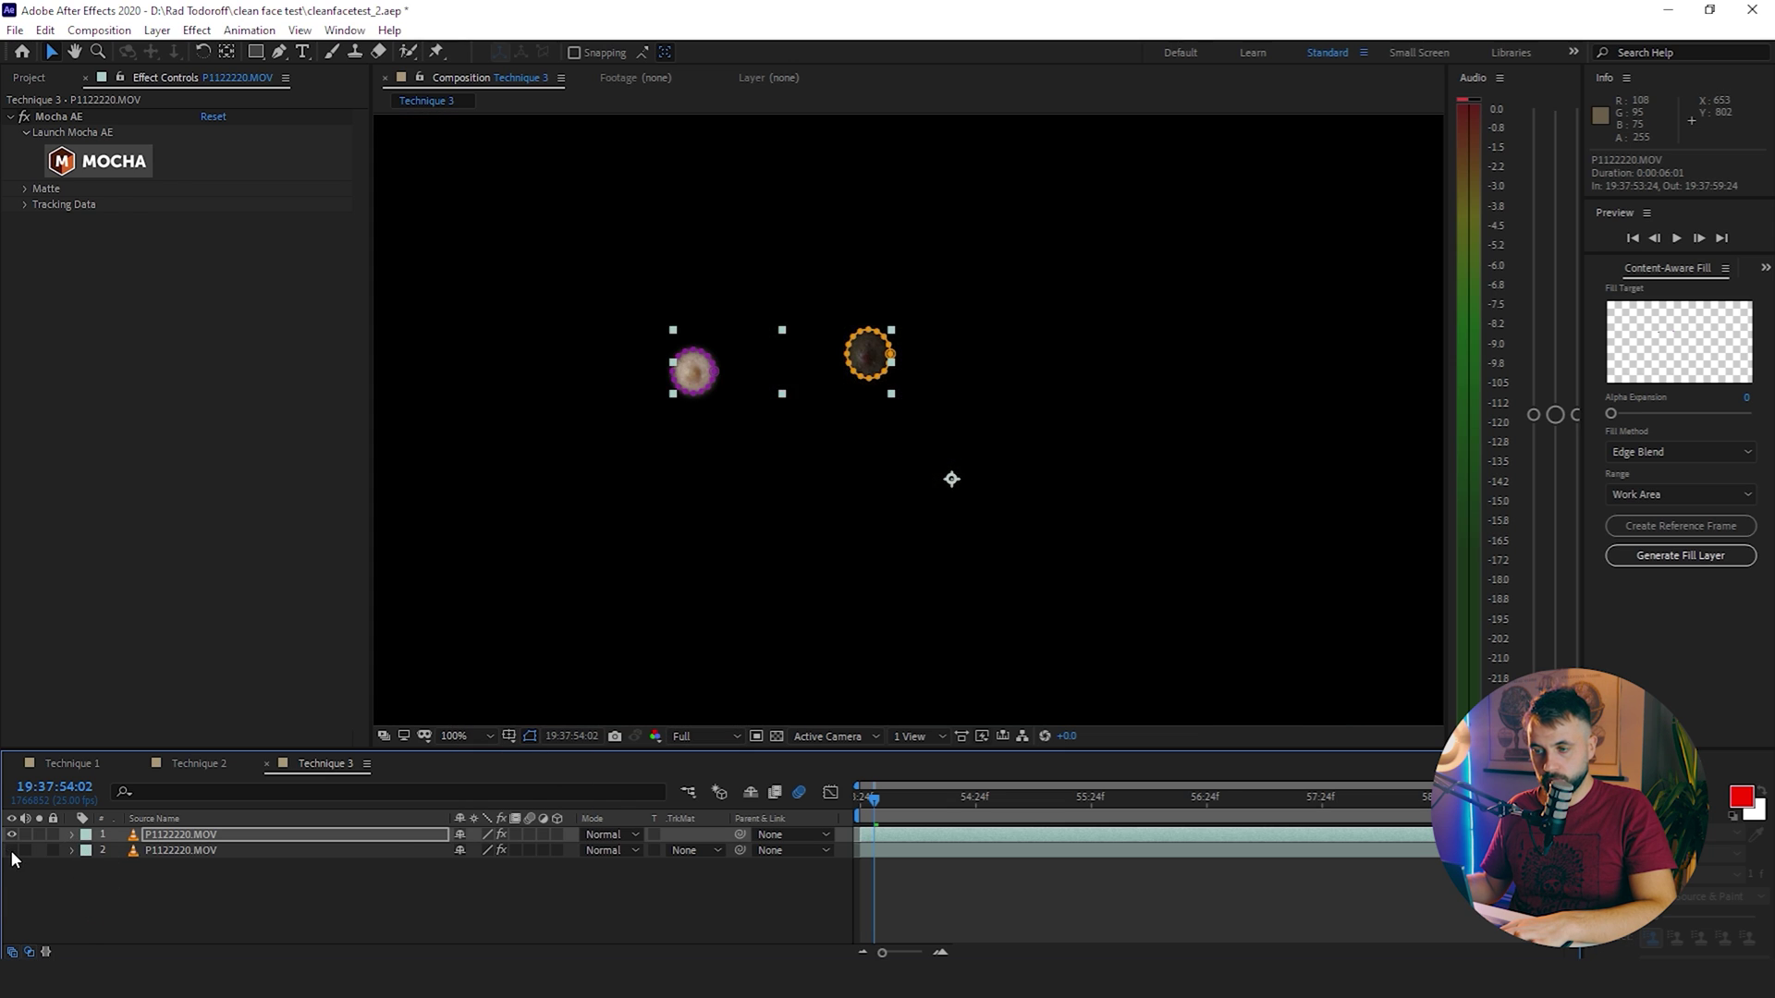
left_click(280, 877)
left_click(11, 851)
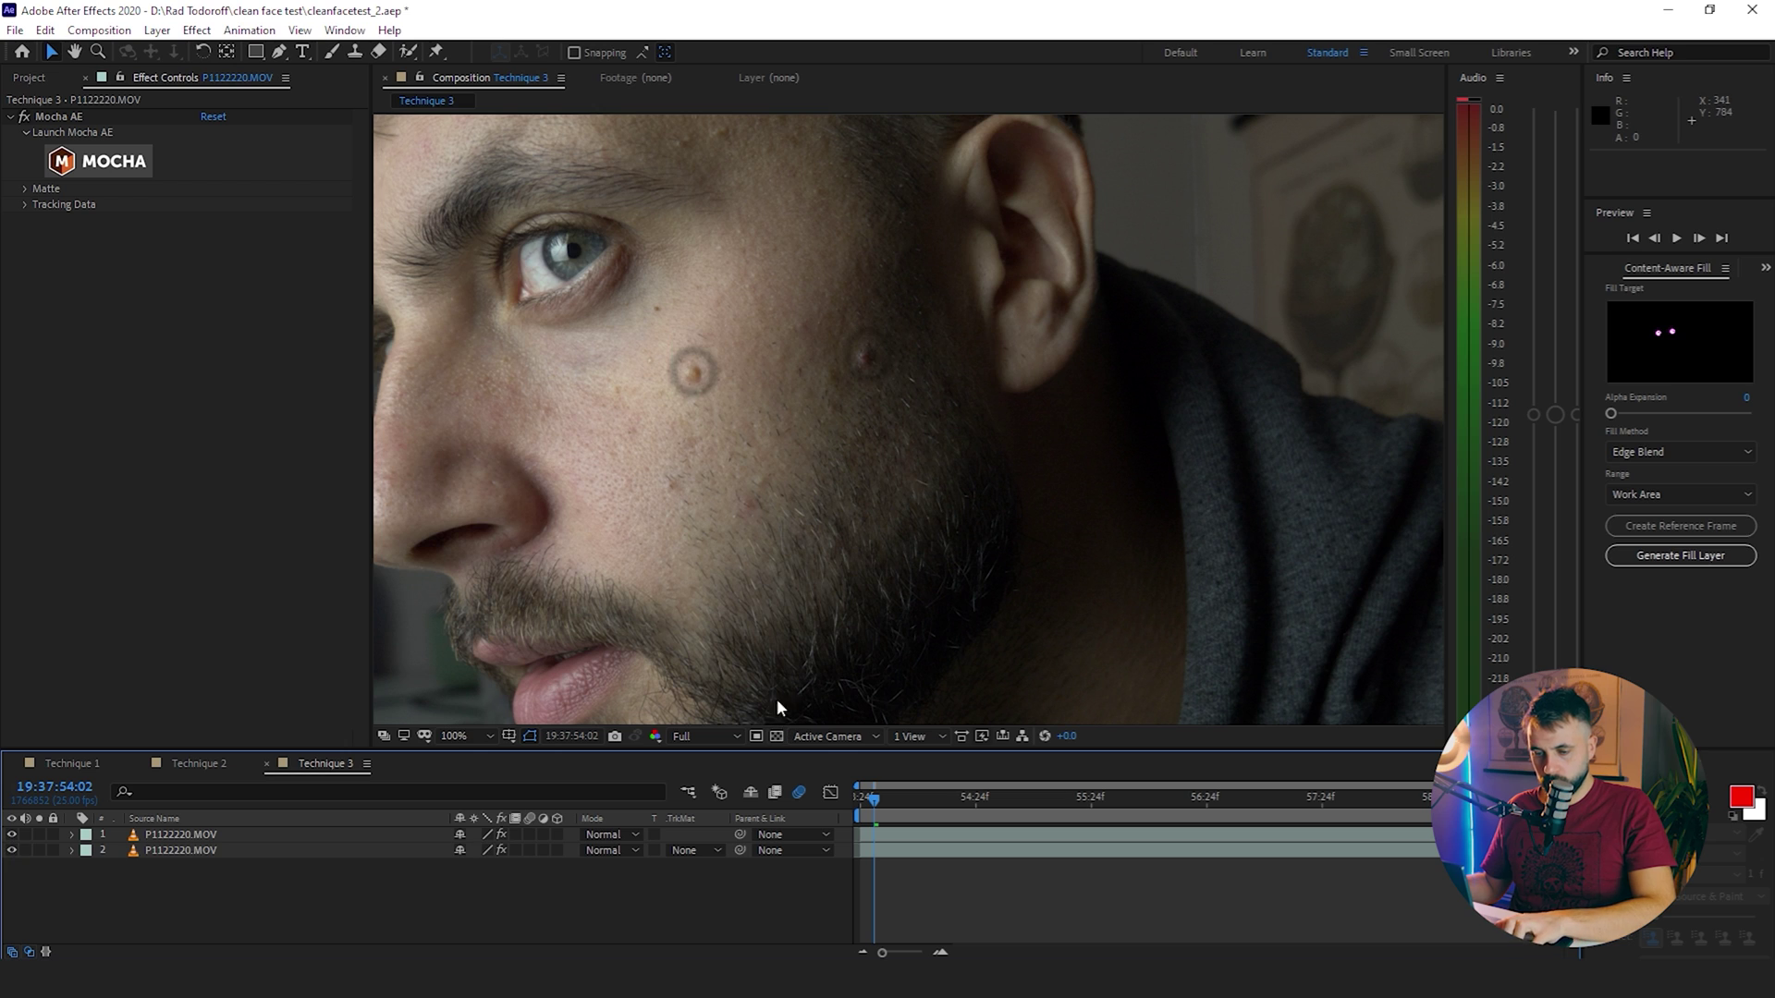
left_click(277, 851)
key("m")
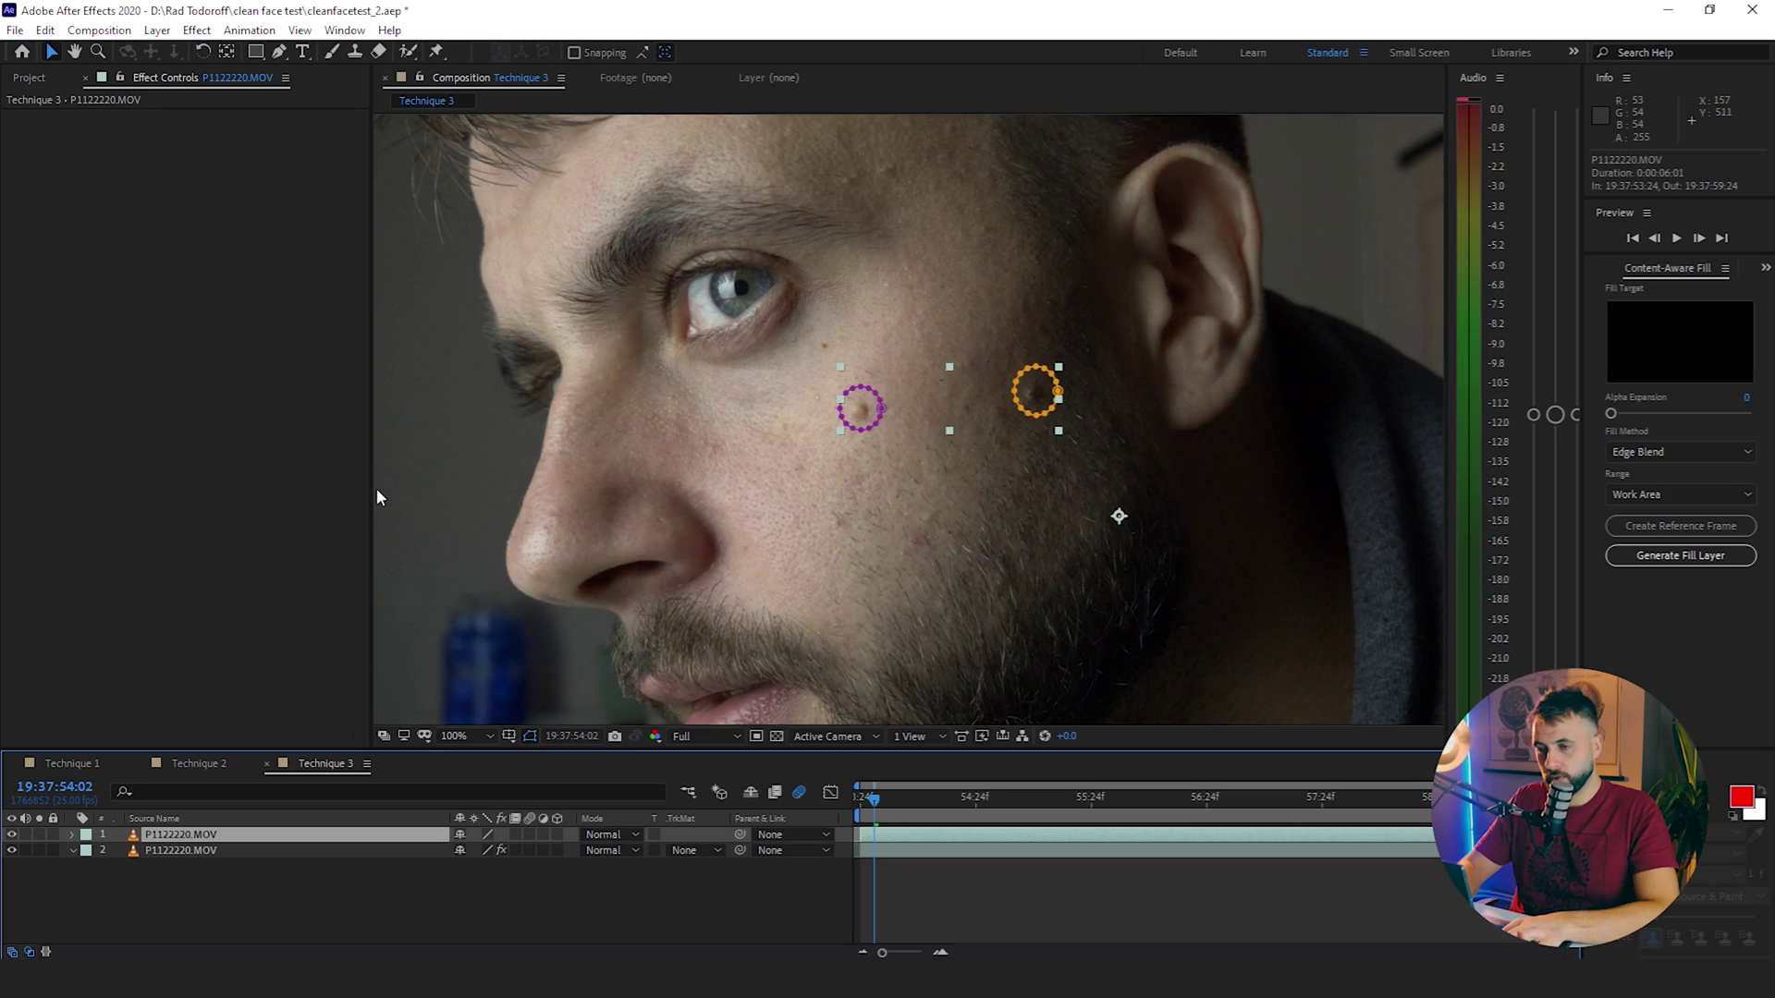
Apply CC Vector Blur via the 'vec' effect search and set its Type to Constant Length.
key("ctrl+space")
type("vec")
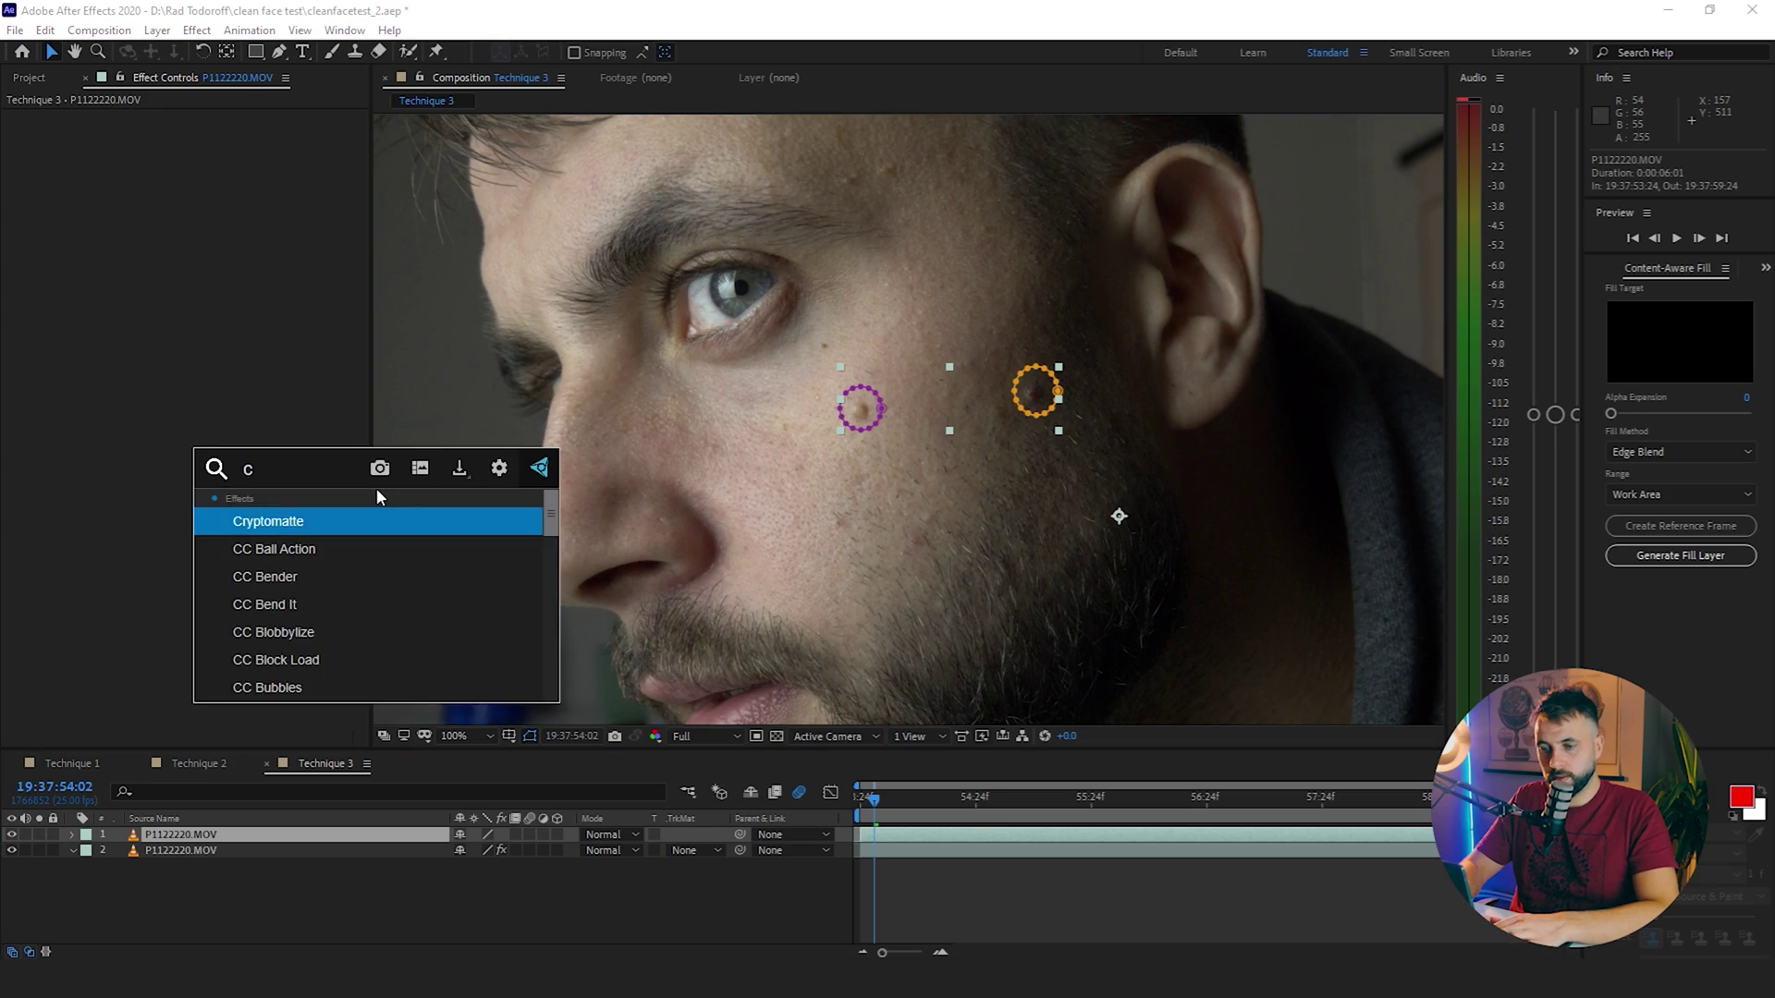
key("Return")
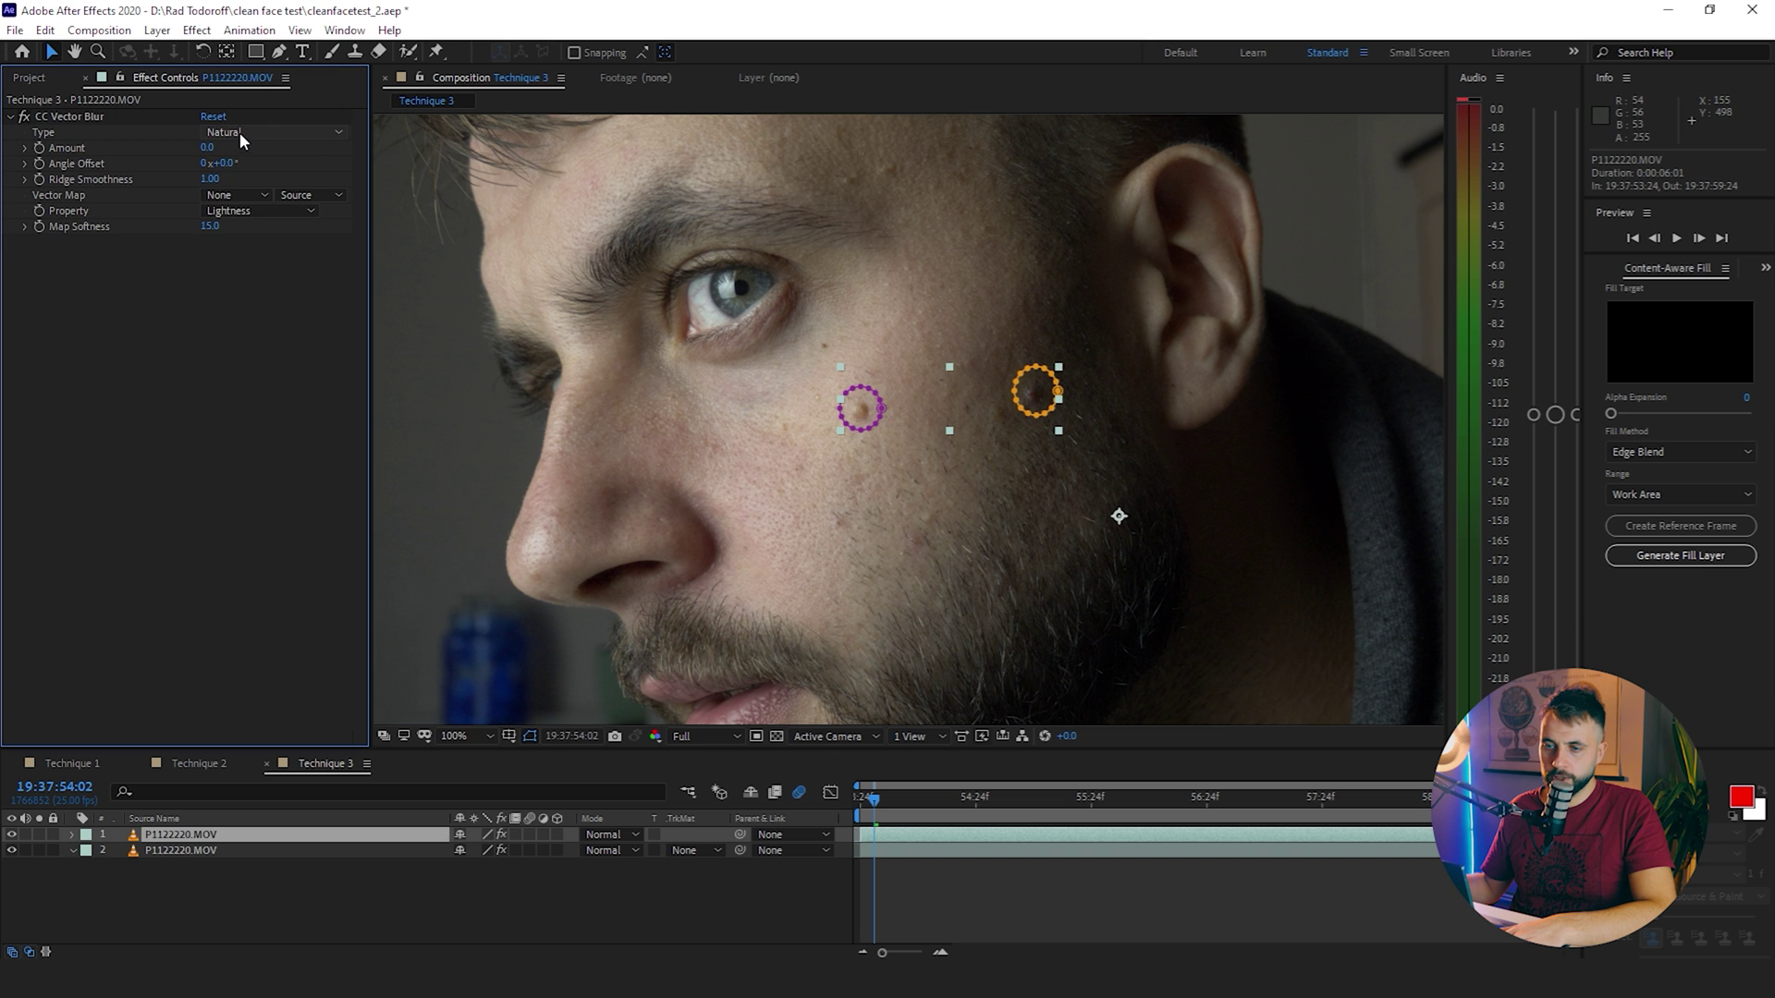
left_click(241, 131)
left_click(274, 172)
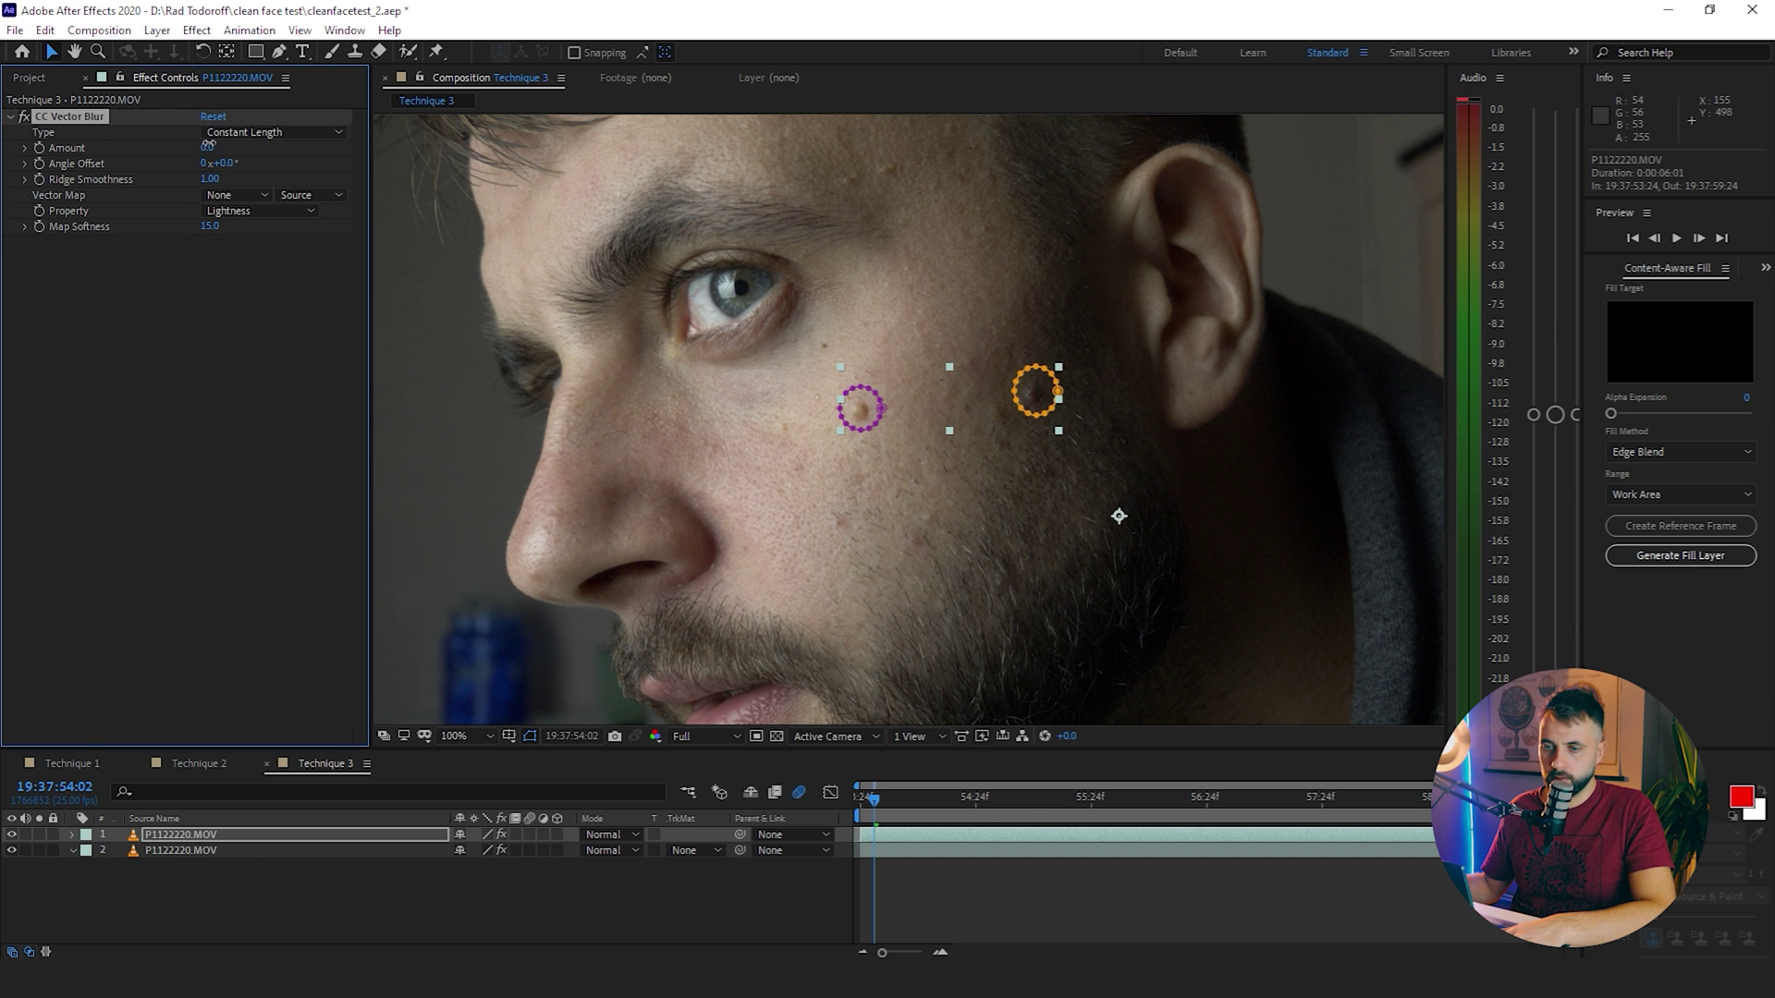